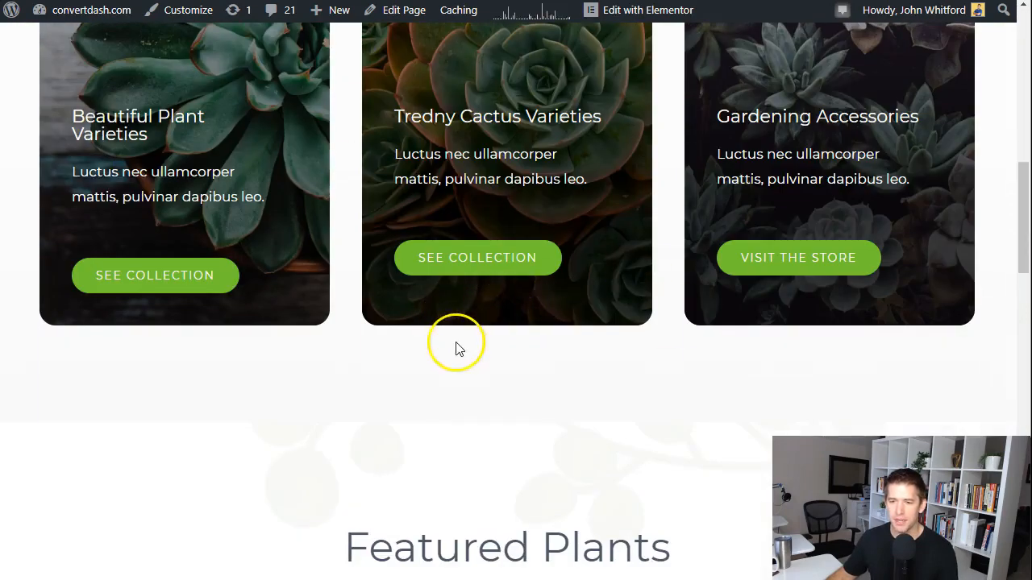
- Open the site's WordPress dashboard and go to Bluehost's Staging (beta) page
{"action": "scroll", "coordinate": [457, 347], "scroll_direction": "up", "scroll_amount": 9}
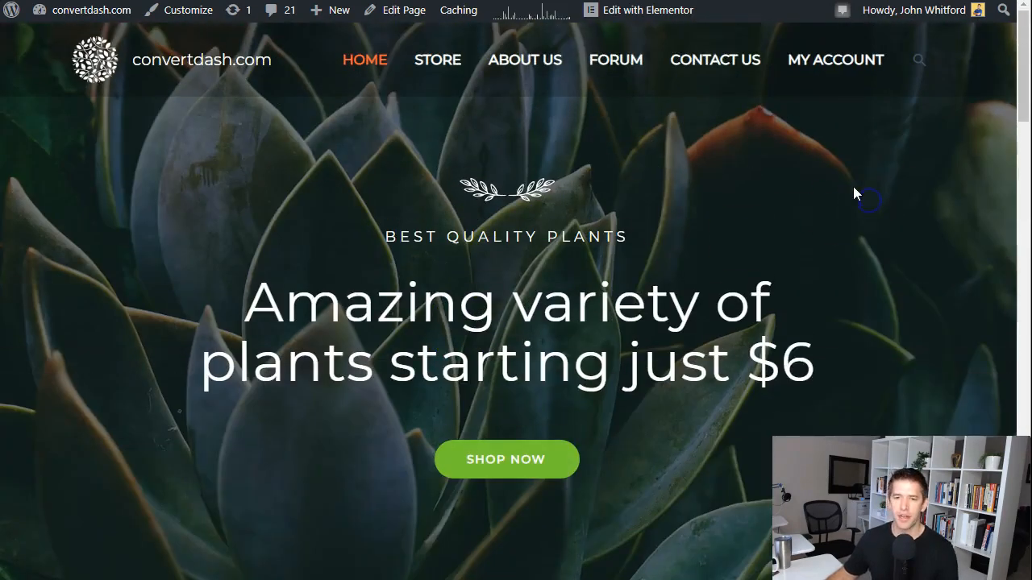
{"action": "mouse_move", "coordinate": [90, 11]}
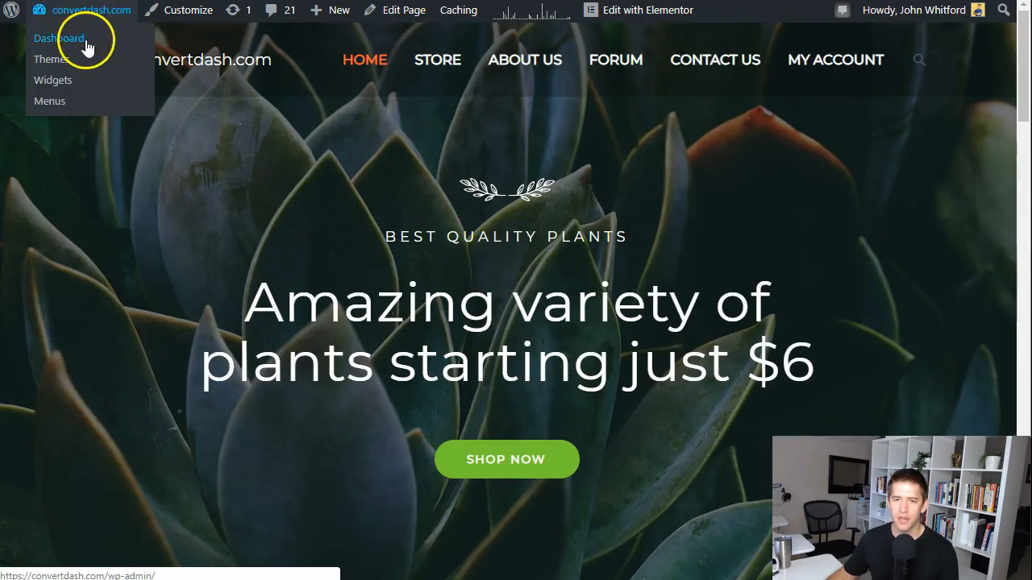
{"action": "left_click", "coordinate": [87, 48]}
{"action": "left_click_drag", "start_coordinate": [214, 101], "coordinate": [148, 67]}
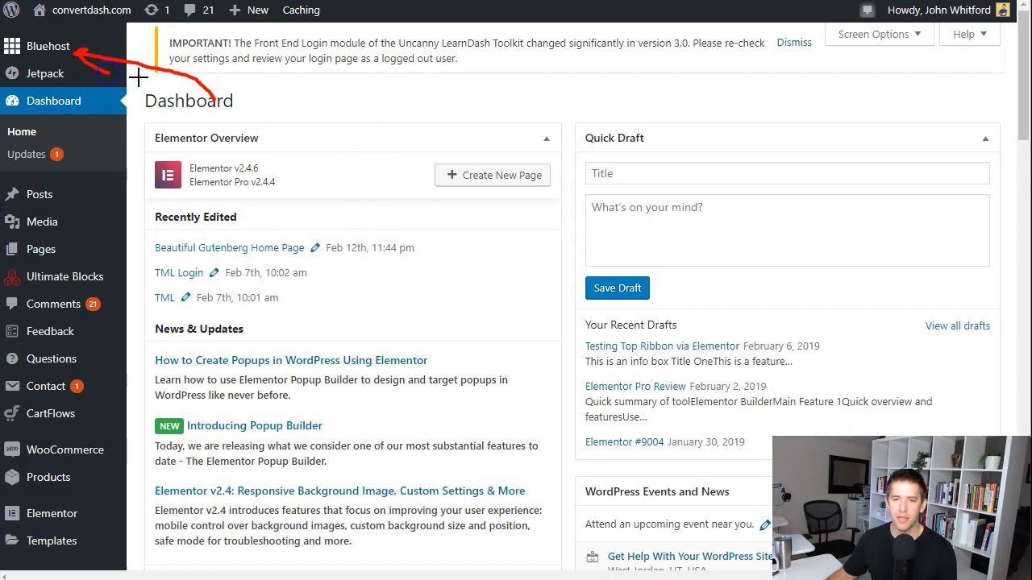
{"action": "mouse_move", "coordinate": [108, 44]}
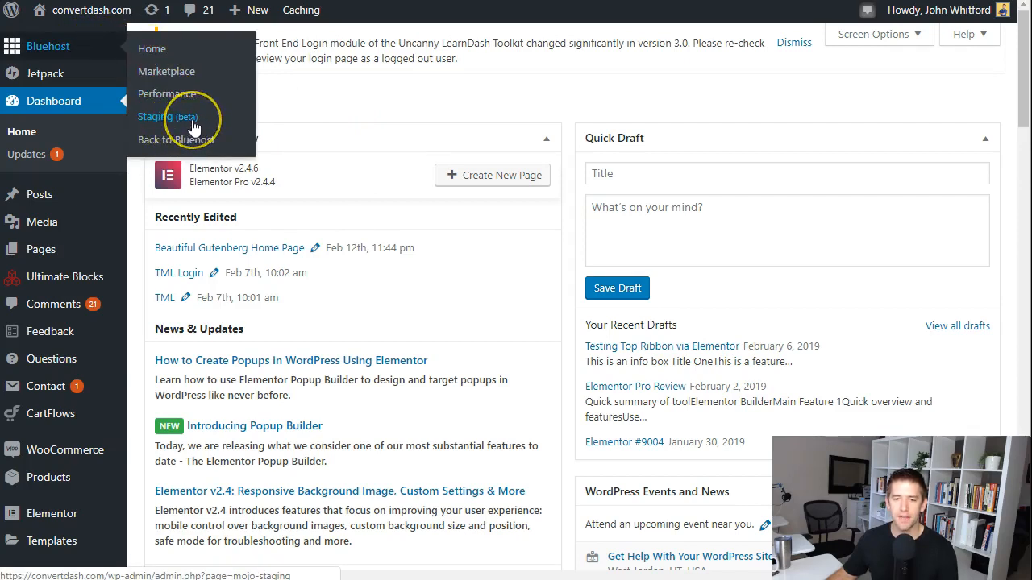
{"action": "mouse_move", "coordinate": [137, 111]}
{"action": "left_mouse_down"}
{"action": "mouse_move", "coordinate": [184, 100]}
{"action": "mouse_move", "coordinate": [143, 113]}
{"action": "left_mouse_up"}
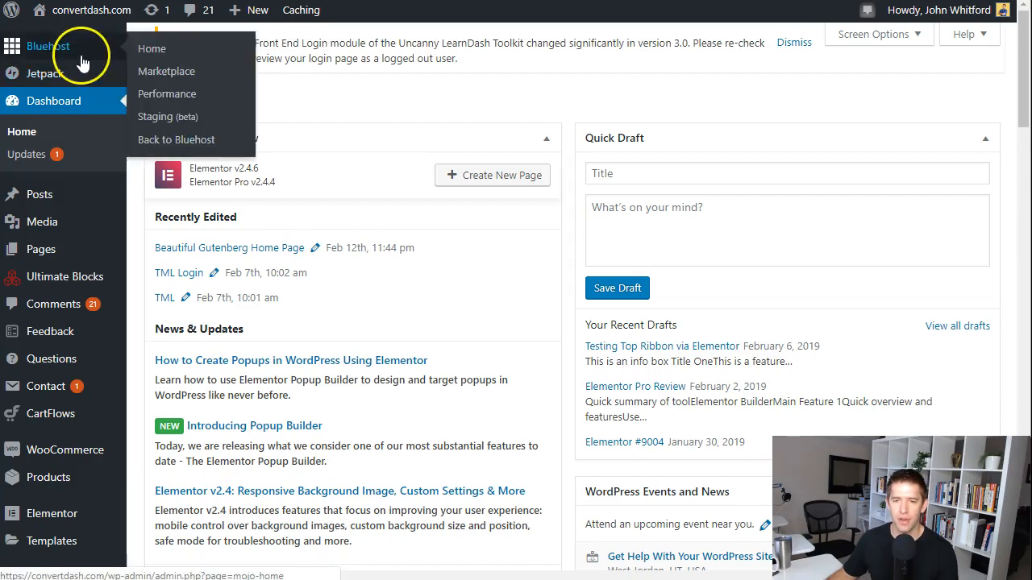
{"action": "left_click", "coordinate": [167, 122]}
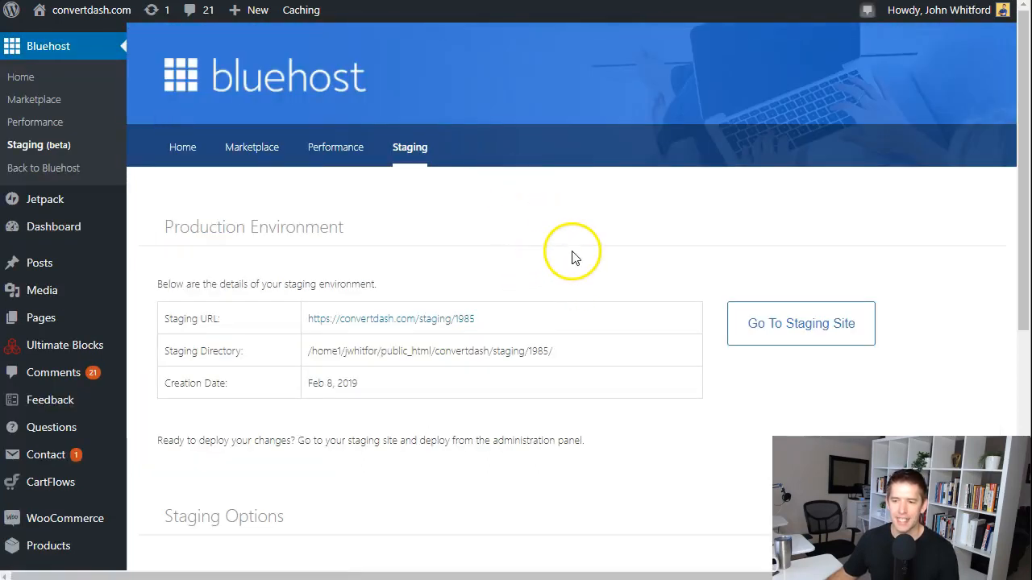
- Destroy the existing staging environment in the Staging Options and confirm its removal
{"action": "scroll", "coordinate": [572, 256], "scroll_direction": "down", "scroll_amount": 2}
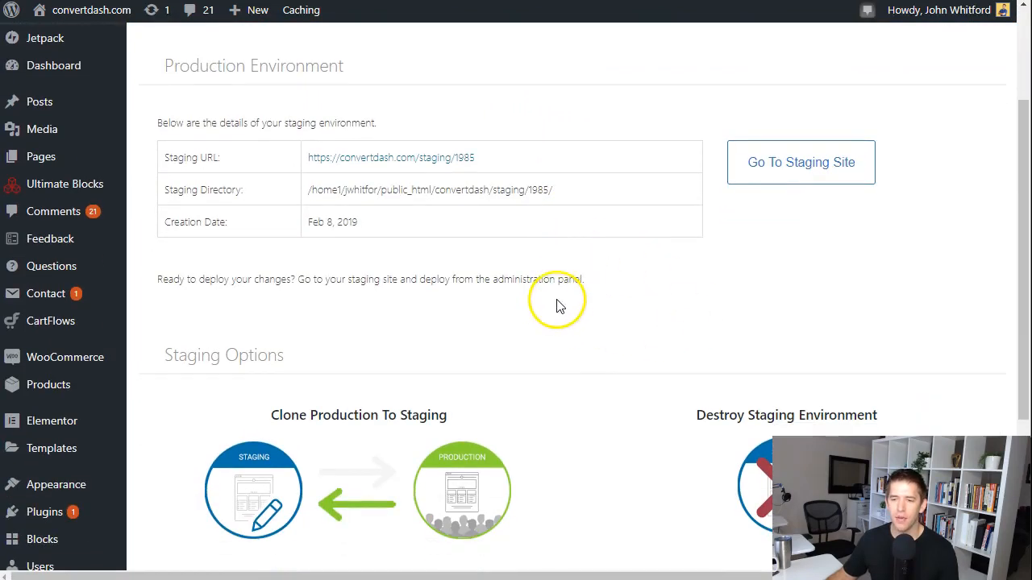
{"action": "scroll", "coordinate": [557, 302], "scroll_direction": "down", "scroll_amount": 3}
{"action": "left_click", "coordinate": [760, 377]}
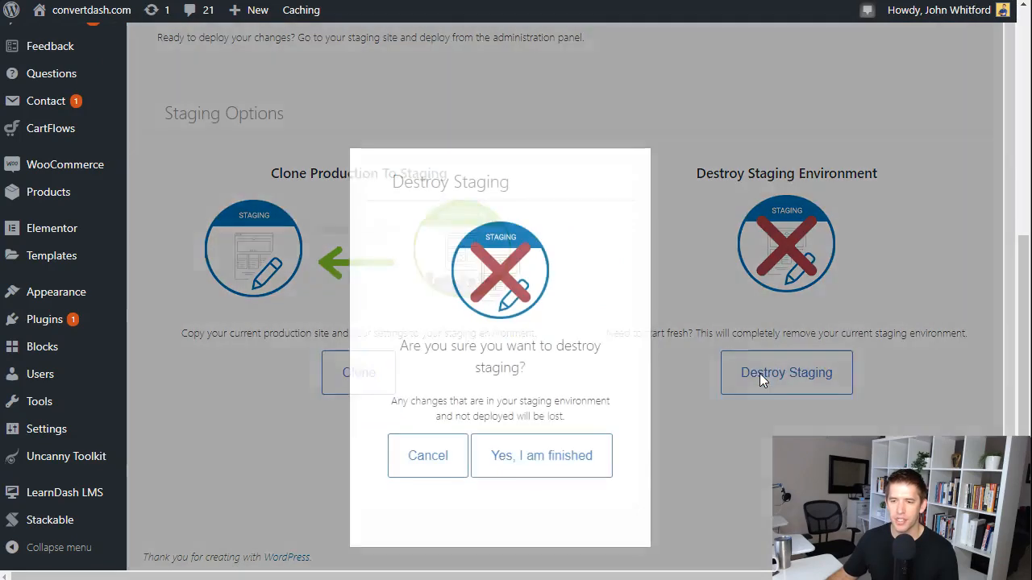
{"action": "left_click", "coordinate": [584, 449]}
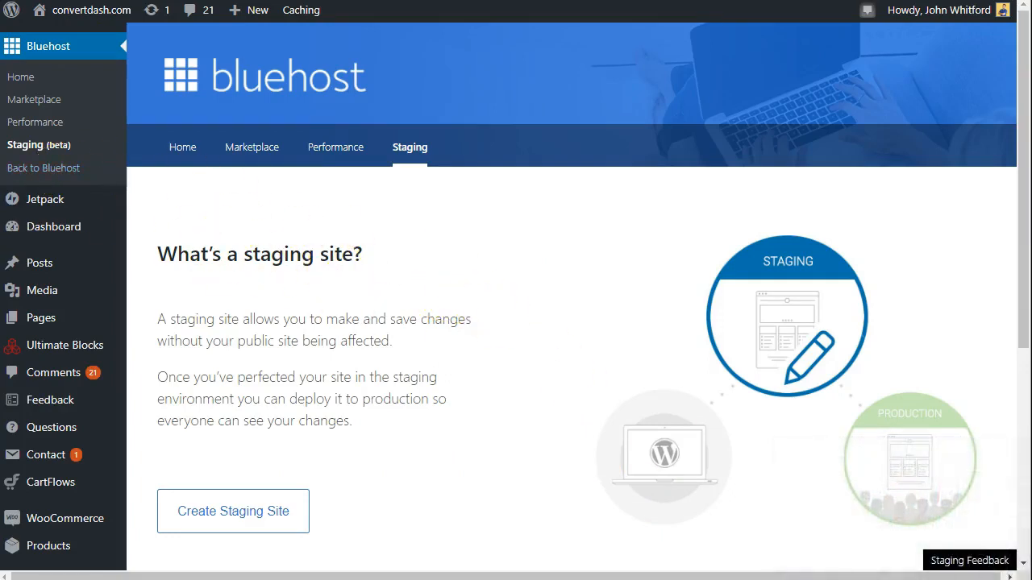
- Read the explanation of what a staging site is, and create a new staging site
{"action": "left_click", "coordinate": [161, 322]}
{"action": "left_click_drag", "start_coordinate": [161, 323], "coordinate": [354, 323]}
{"action": "left_click", "coordinate": [446, 327]}
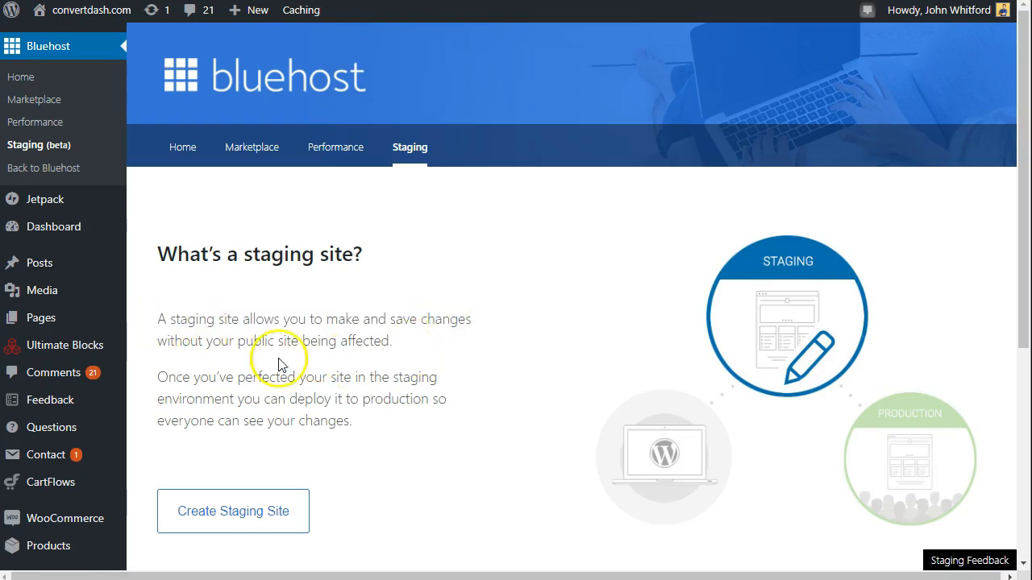
{"action": "scroll", "coordinate": [597, 338], "scroll_direction": "down", "scroll_amount": 4}
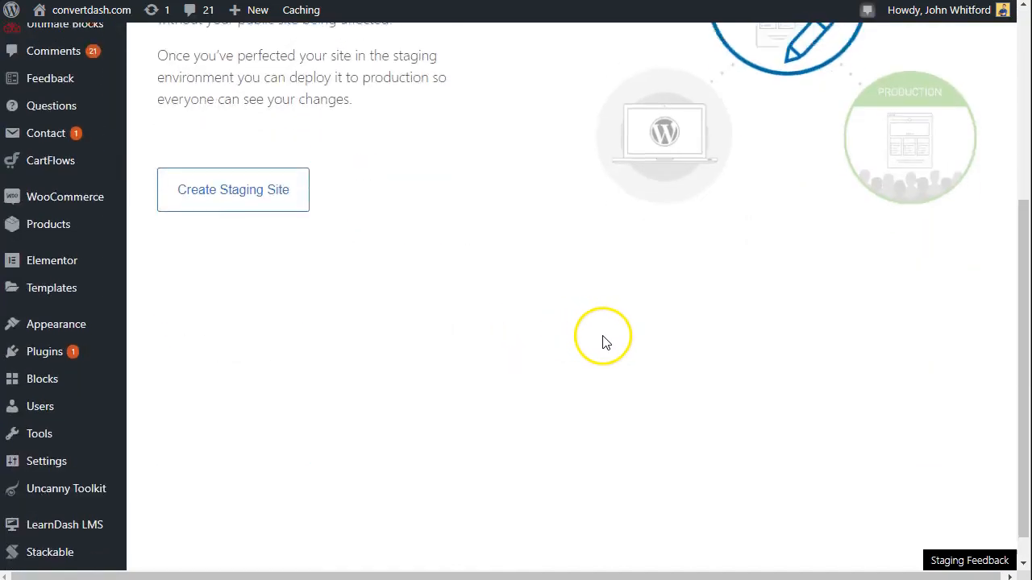
{"action": "scroll", "coordinate": [571, 346], "scroll_direction": "up", "scroll_amount": 4}
{"action": "left_click", "coordinate": [242, 484]}
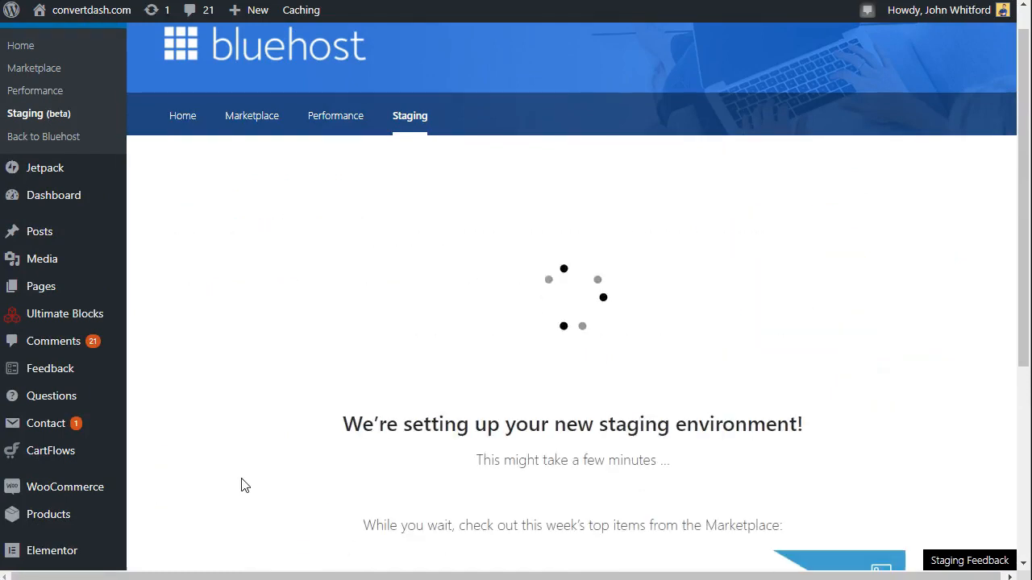
{"action": "scroll", "coordinate": [622, 437], "scroll_direction": "down", "scroll_amount": 3}
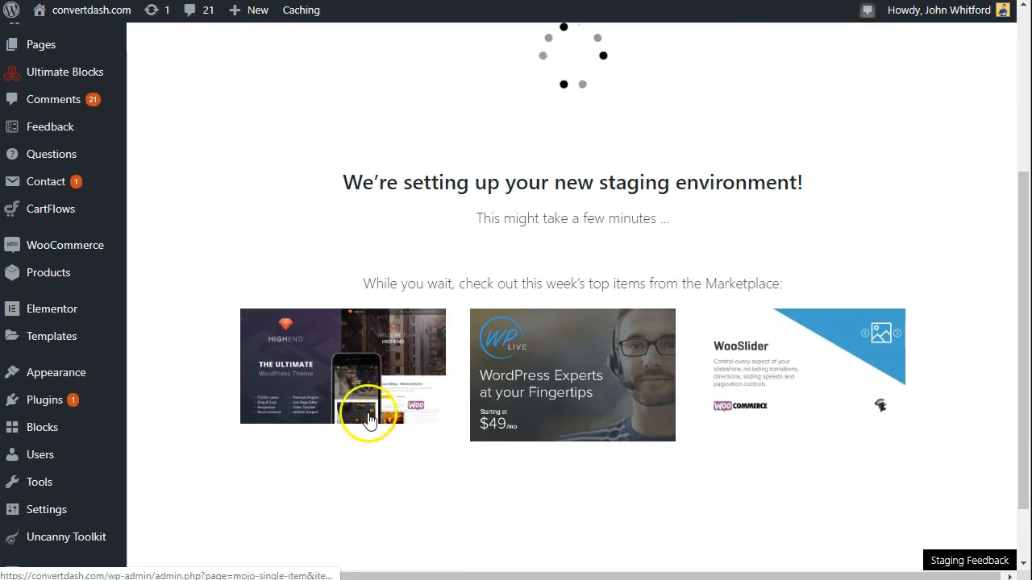
{"action": "scroll", "coordinate": [572, 504], "scroll_direction": "up", "scroll_amount": 3}
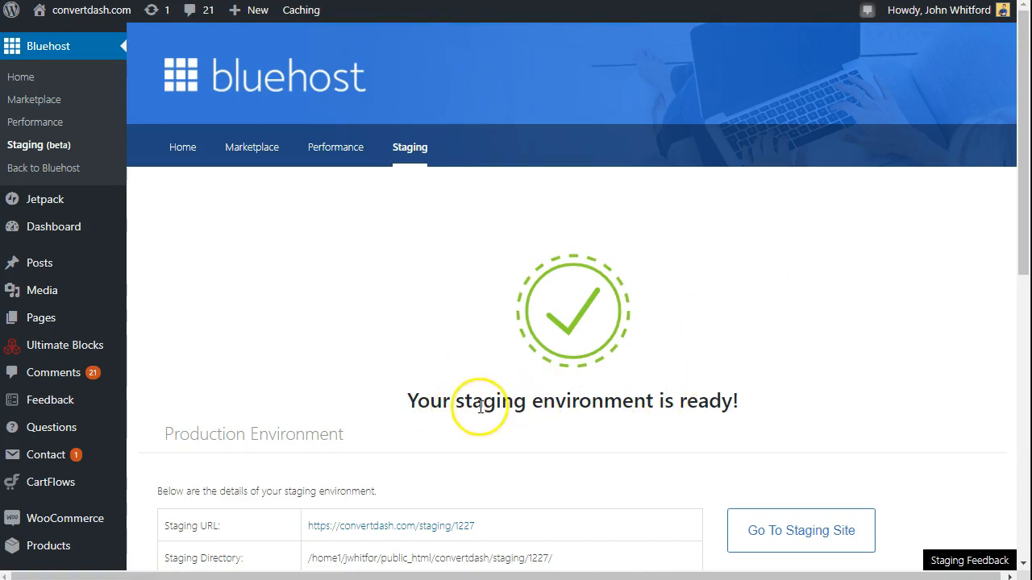
- Review the new staging environment's directory and its clone and destroy options, and go to the staging site
{"action": "scroll", "coordinate": [875, 370], "scroll_direction": "down", "scroll_amount": 3}
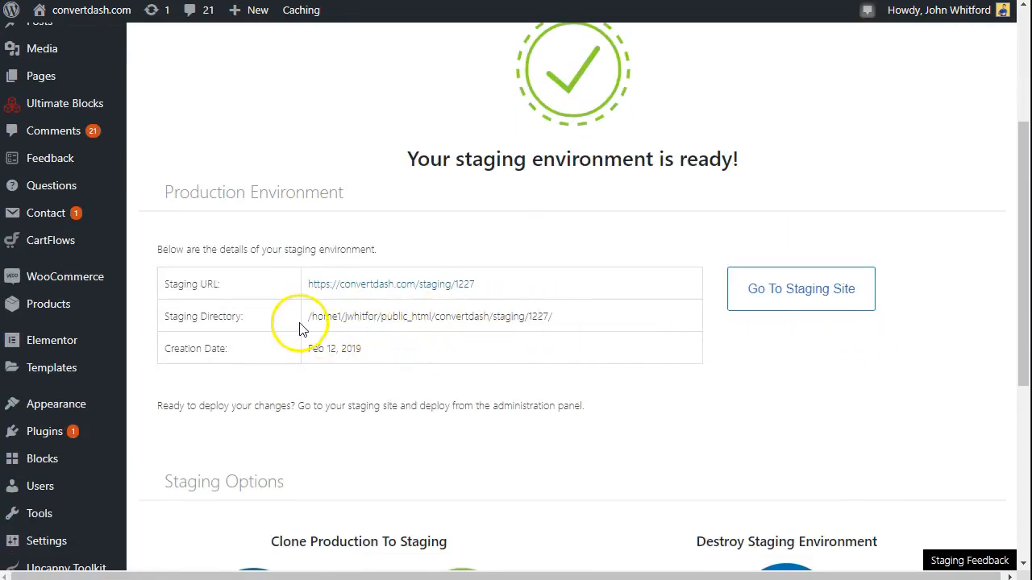
{"action": "left_click_drag", "start_coordinate": [432, 316], "coordinate": [482, 316]}
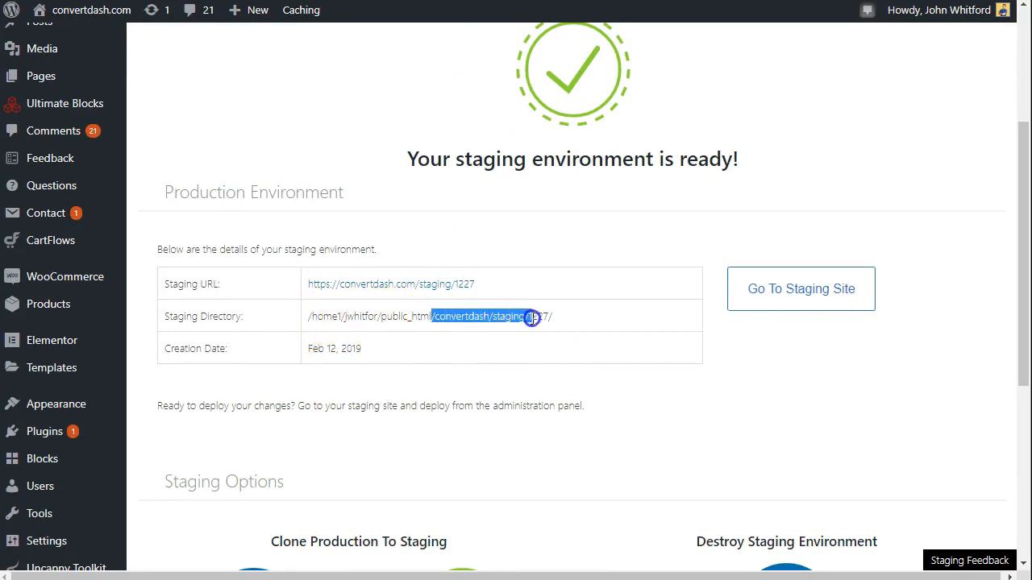
{"action": "left_click", "coordinate": [584, 321]}
{"action": "scroll", "coordinate": [604, 256], "scroll_direction": "down", "scroll_amount": 4}
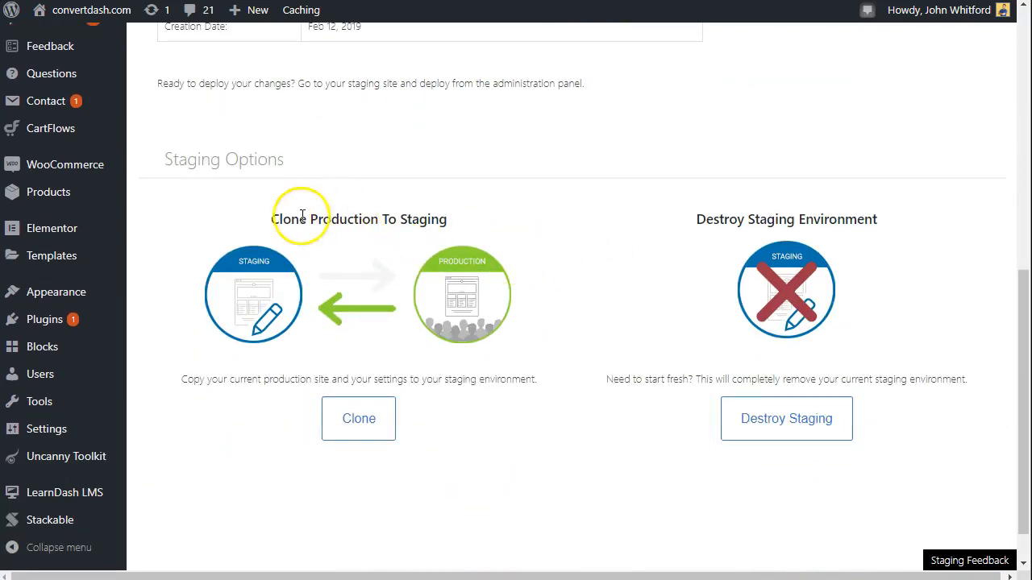
{"action": "left_click_drag", "start_coordinate": [273, 223], "coordinate": [448, 220]}
{"action": "left_click_drag", "start_coordinate": [706, 224], "coordinate": [880, 230]}
{"action": "left_click", "coordinate": [897, 233]}
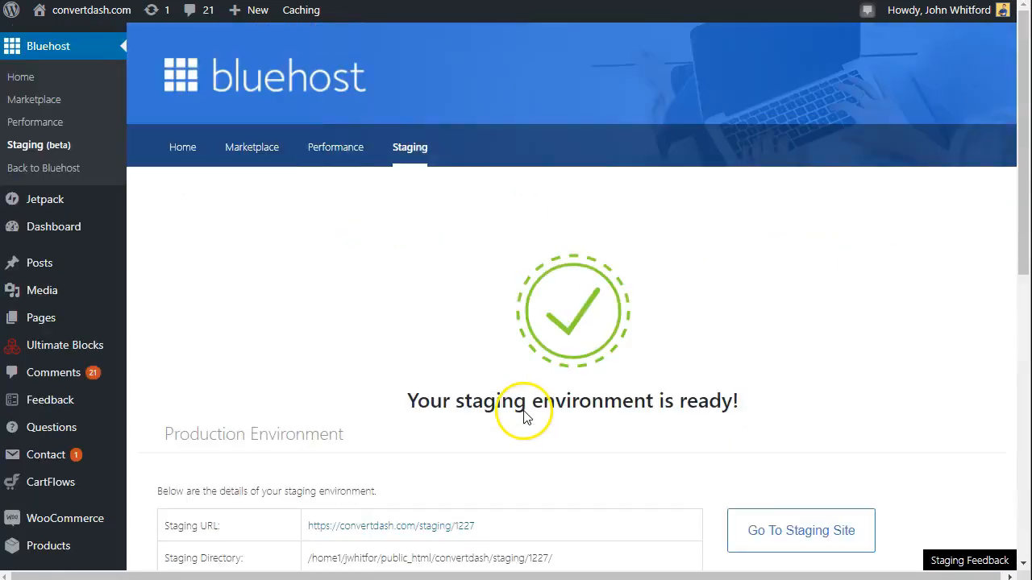
{"action": "scroll", "coordinate": [524, 411], "scroll_direction": "down", "scroll_amount": 1}
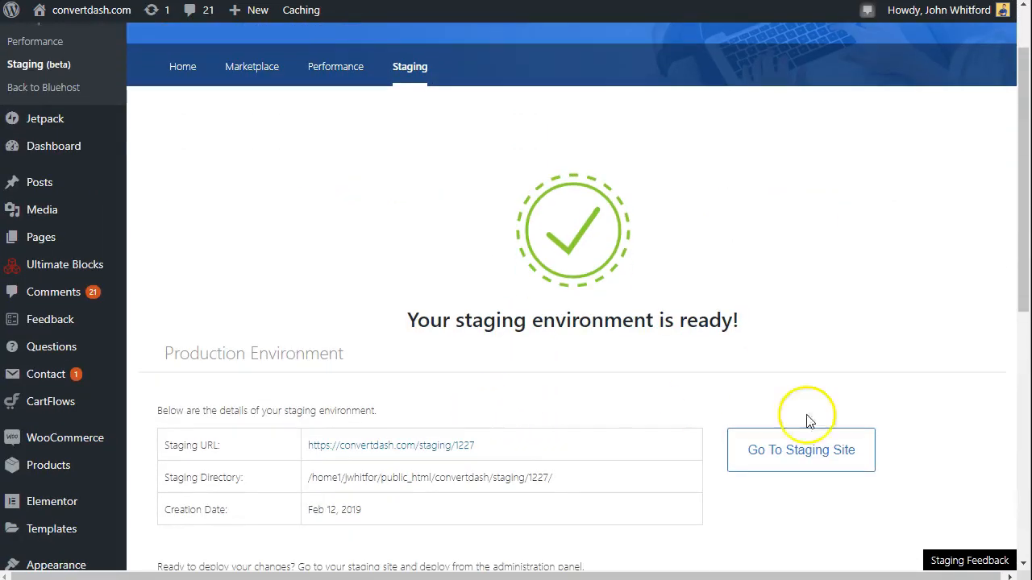
{"action": "left_click", "coordinate": [824, 454]}
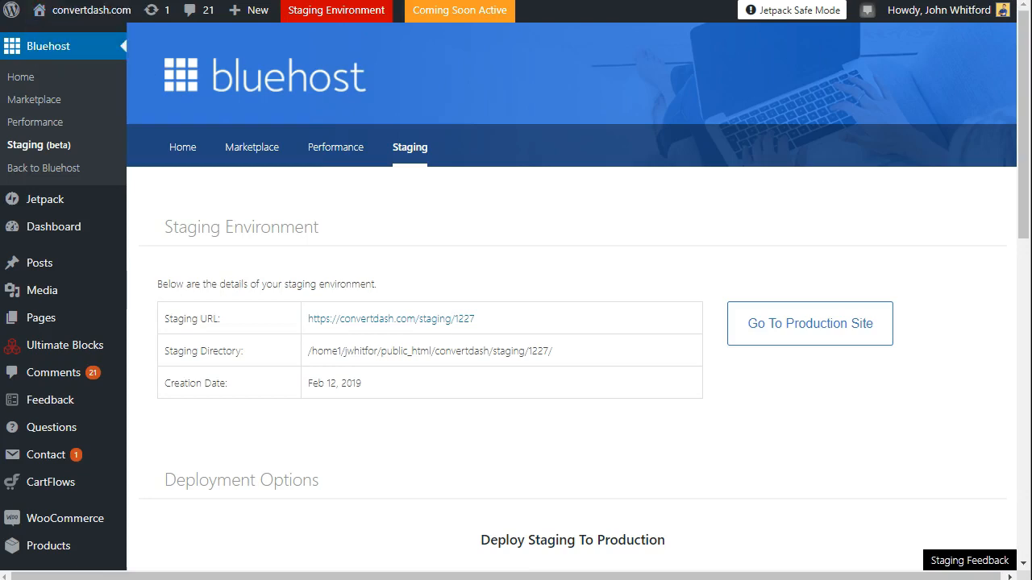
{"action": "key", "text": "ctrl+shift+n"}
{"action": "type", "text": "https://convertdash.com/staging/1227/"}
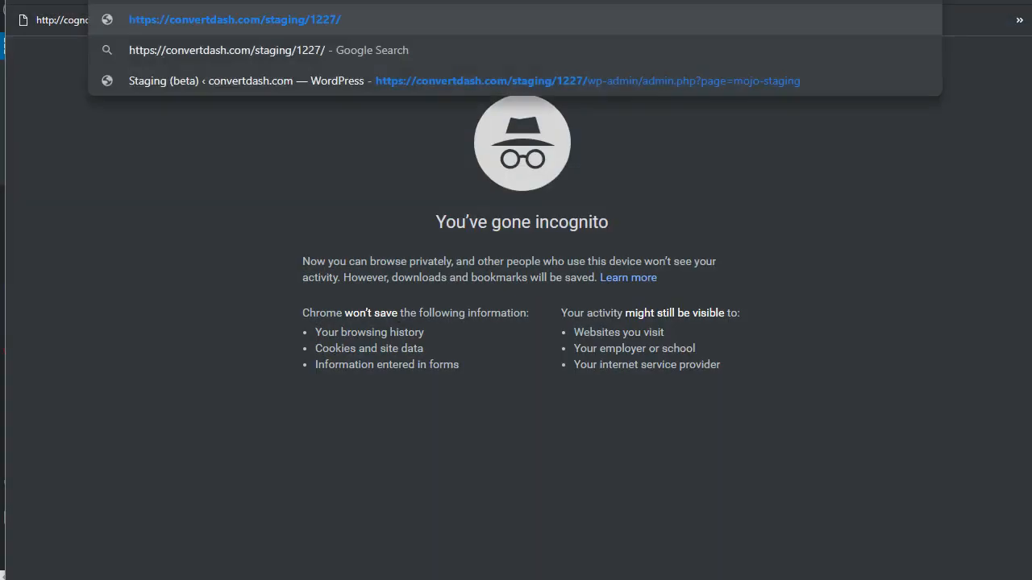
{"action": "key", "text": "Return"}
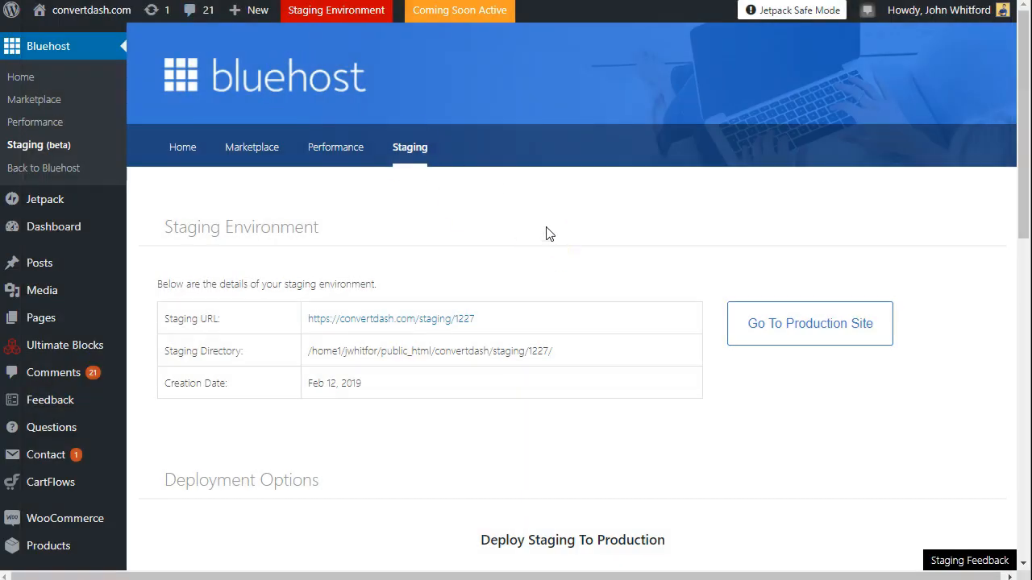
- Look over the options for deploying staging to production, and visit the staging site's home page
{"action": "scroll", "coordinate": [546, 233], "scroll_direction": "down", "scroll_amount": 6}
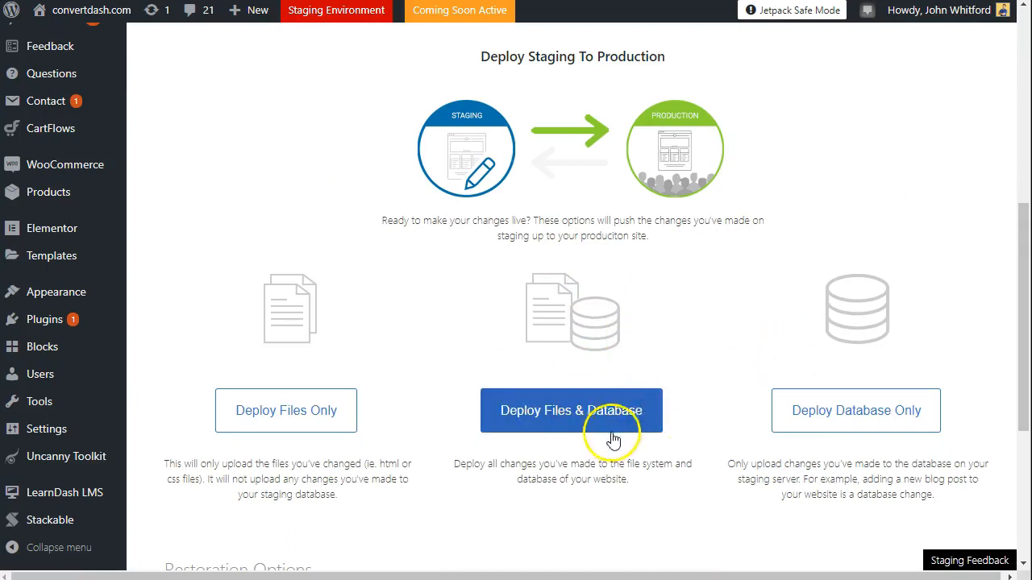
{"action": "scroll", "coordinate": [701, 375], "scroll_direction": "up", "scroll_amount": 6}
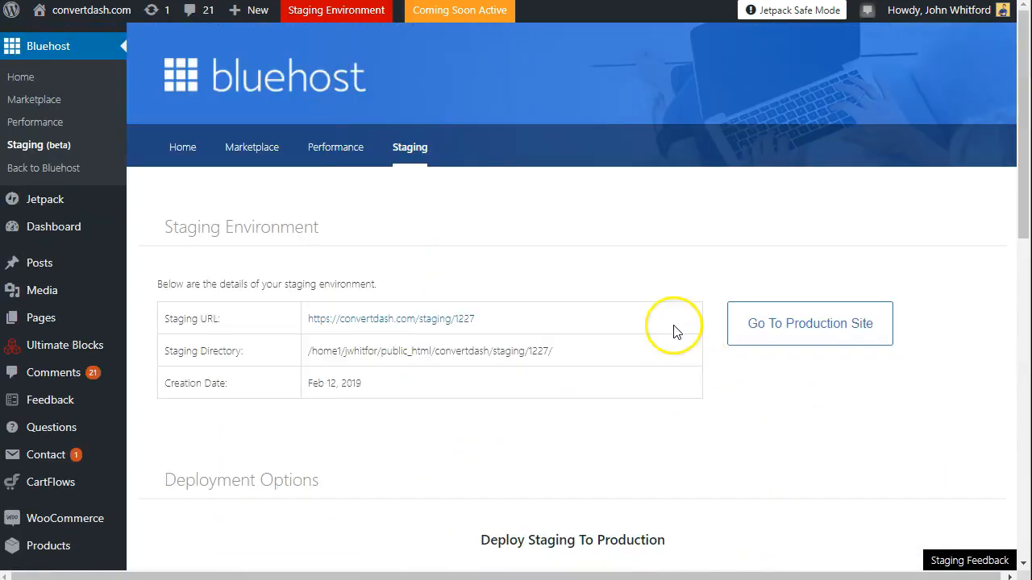
{"action": "left_click", "coordinate": [29, 40]}
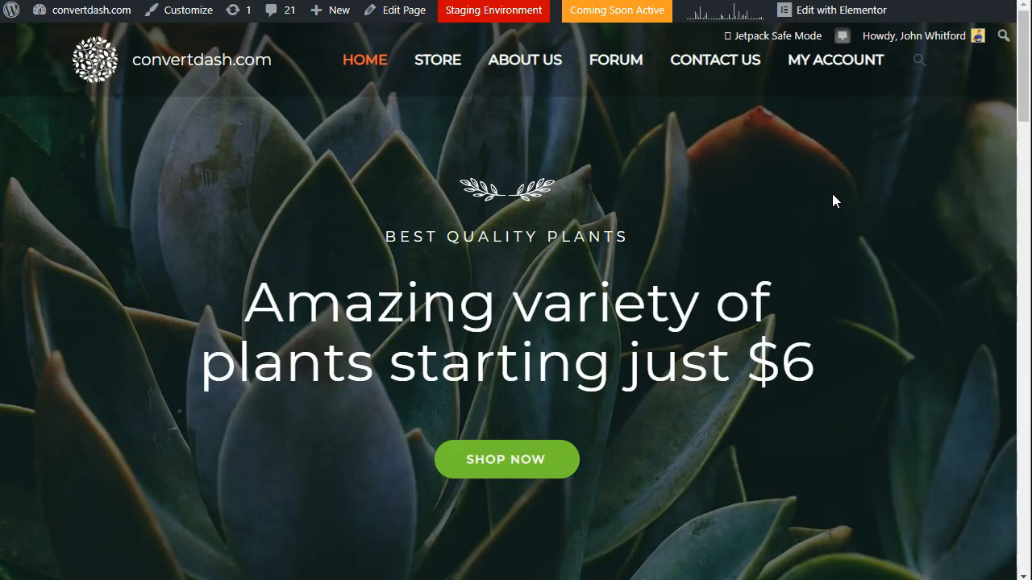
{"action": "scroll", "coordinate": [838, 211], "scroll_direction": "down", "scroll_amount": 4}
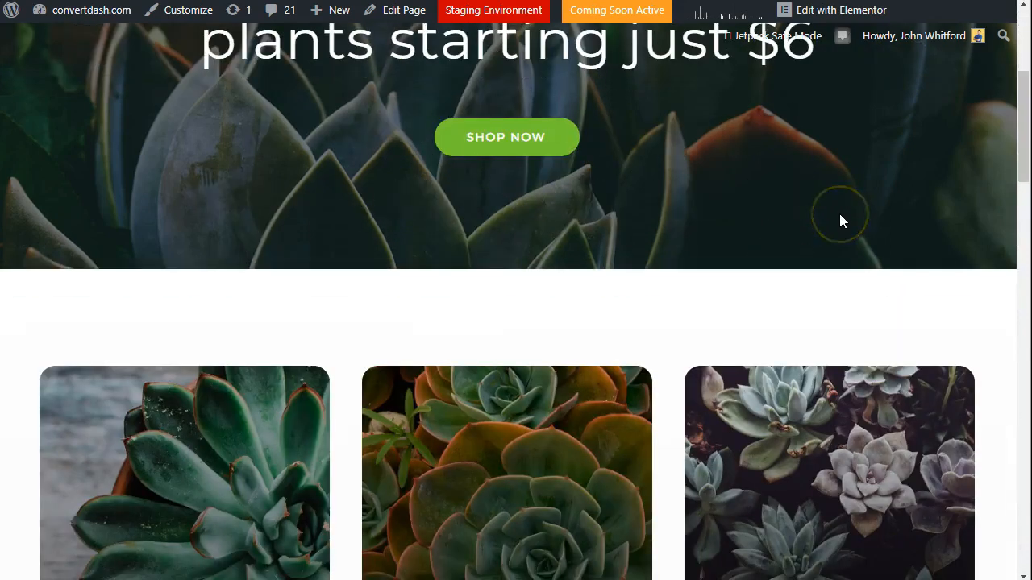
{"action": "scroll", "coordinate": [839, 213], "scroll_direction": "up", "scroll_amount": 4}
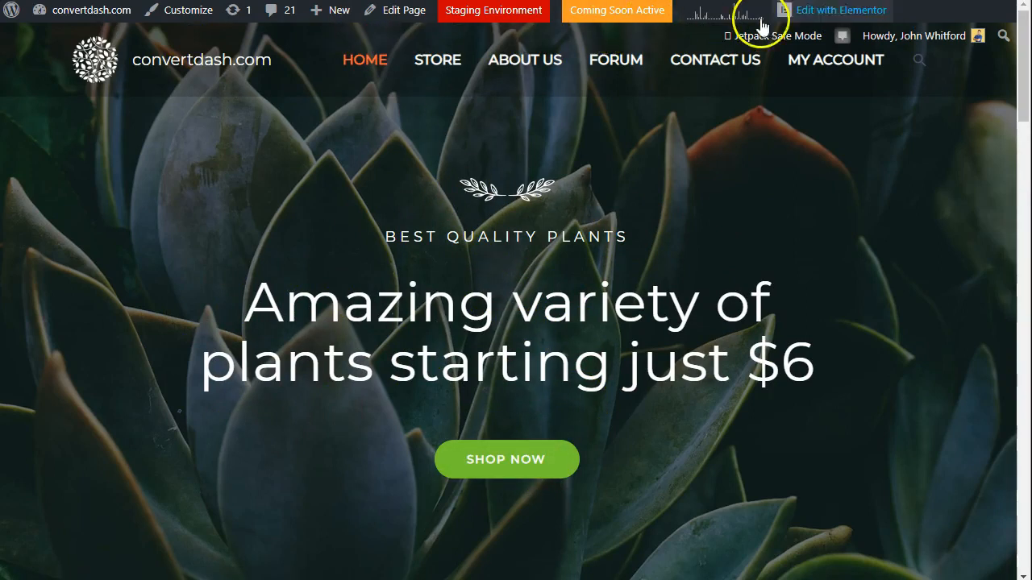
- Open the home page in Elementor and replace the main heading with "Let me take your business higher today"
{"action": "left_click", "coordinate": [834, 18]}
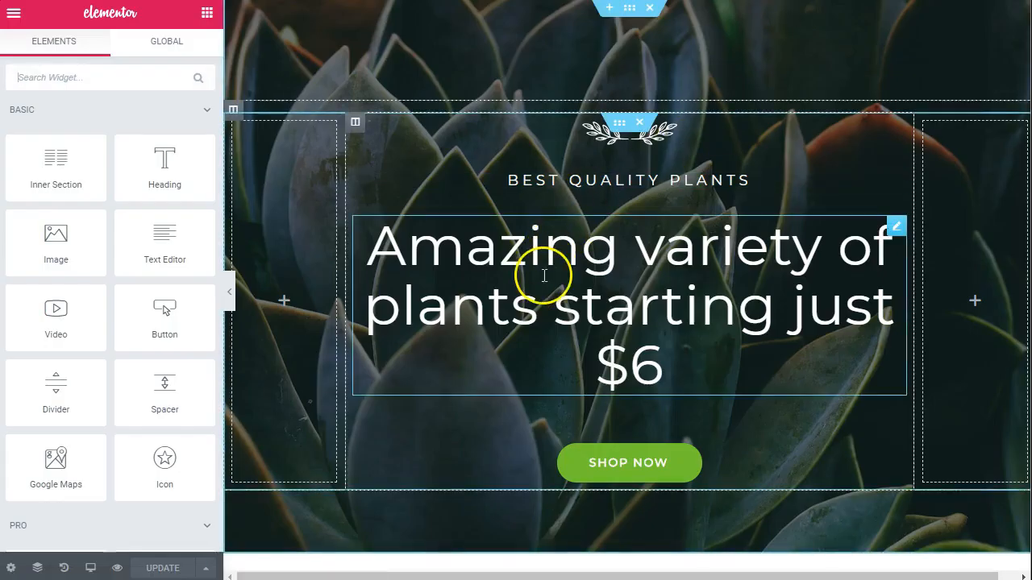
{"action": "left_click", "coordinate": [544, 276]}
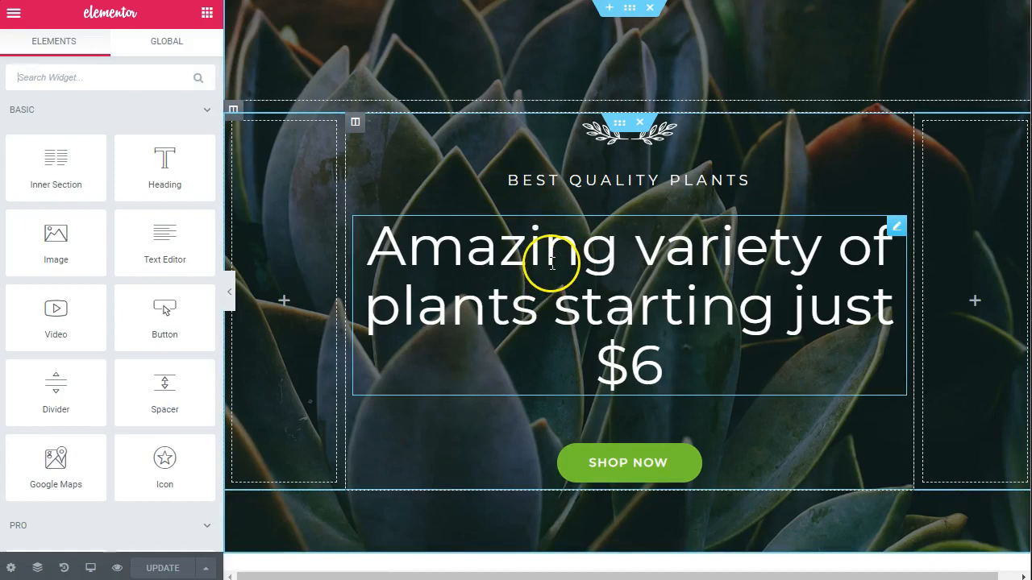
{"action": "triple_click", "coordinate": [552, 262]}
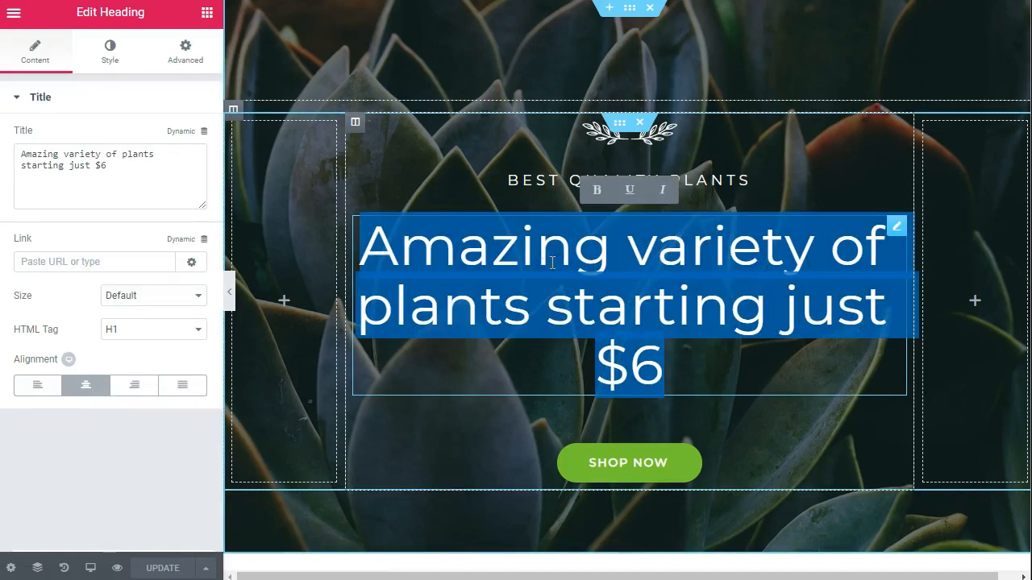
{"action": "type", "text": "Let me take your business higher today"}
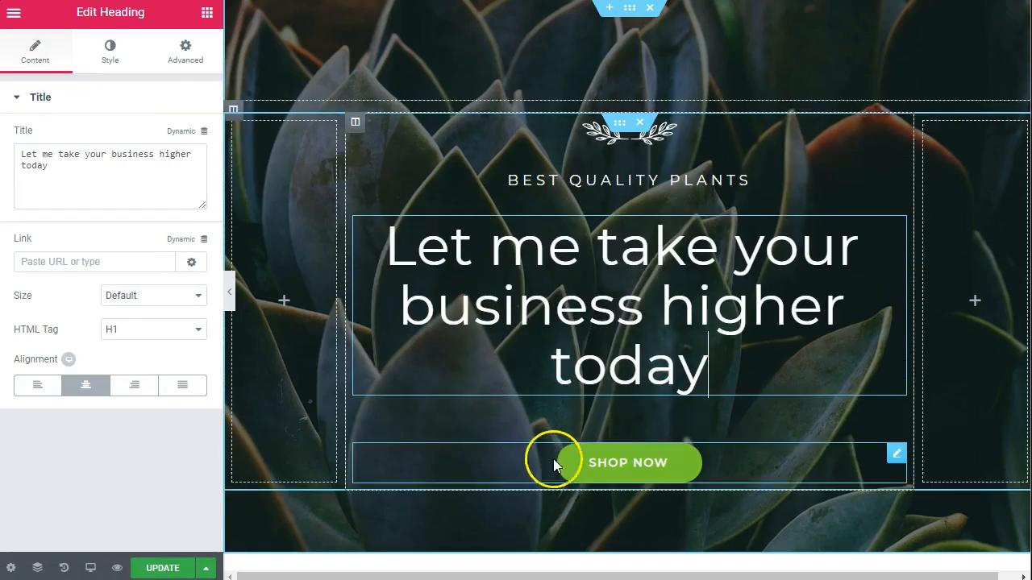
- Change the last word of the subheading above the main heading so it reads "BEST QUALITY ADVICE"
{"action": "left_click", "coordinate": [643, 181]}
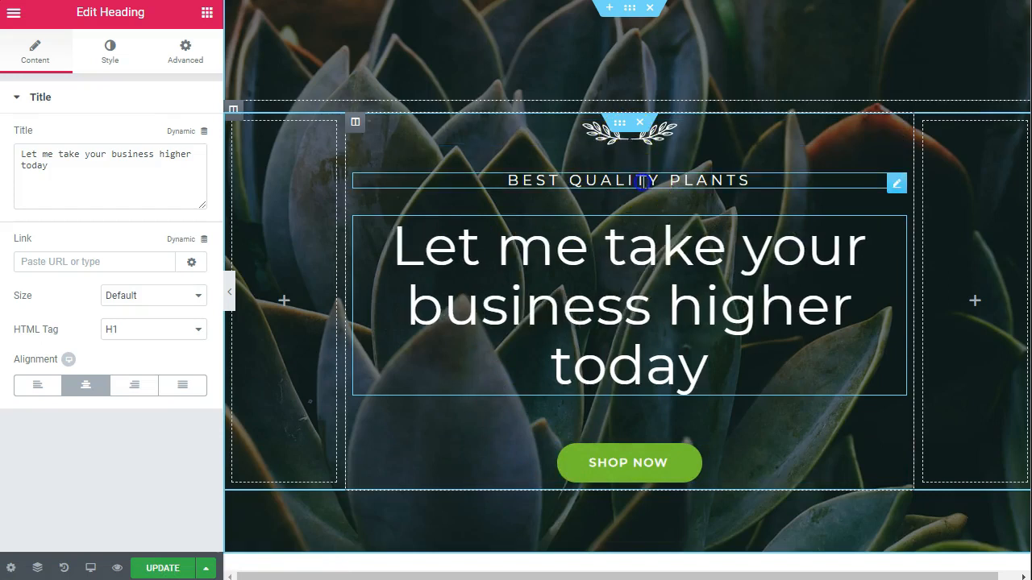
{"action": "double_click", "coordinate": [713, 178]}
{"action": "type", "text": "ADVICE"}
{"action": "left_click", "coordinate": [601, 152]}
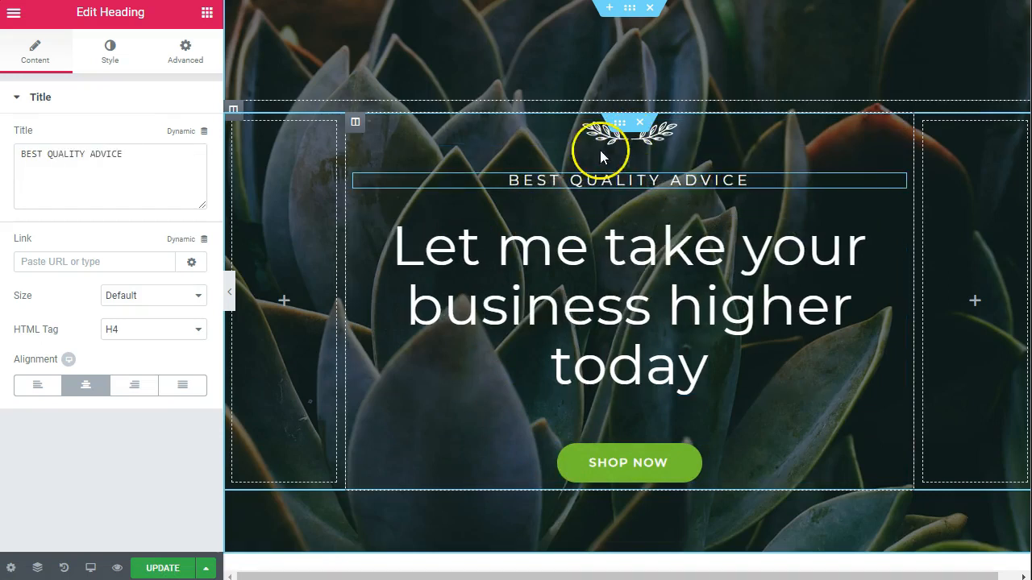
- Delete the hero's inner section and undo the deletion
{"action": "left_click", "coordinate": [641, 124]}
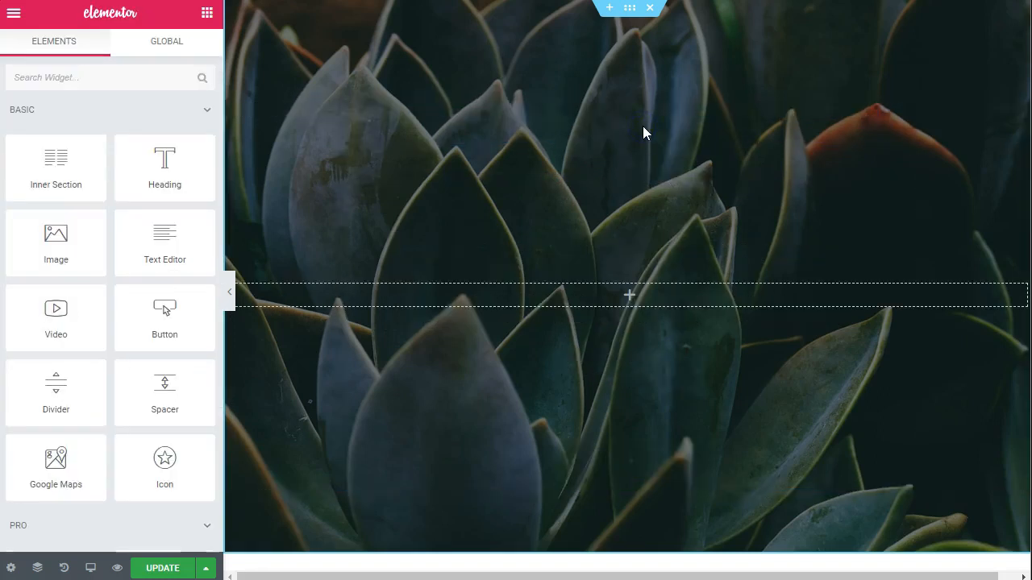
{"action": "key", "text": "ctrl+z"}
- Delete the leaf ornament image above the "BEST QUALITY ADVICE" subheading in the hero section
{"action": "left_click", "coordinate": [645, 137]}
{"action": "right_click", "coordinate": [675, 138]}
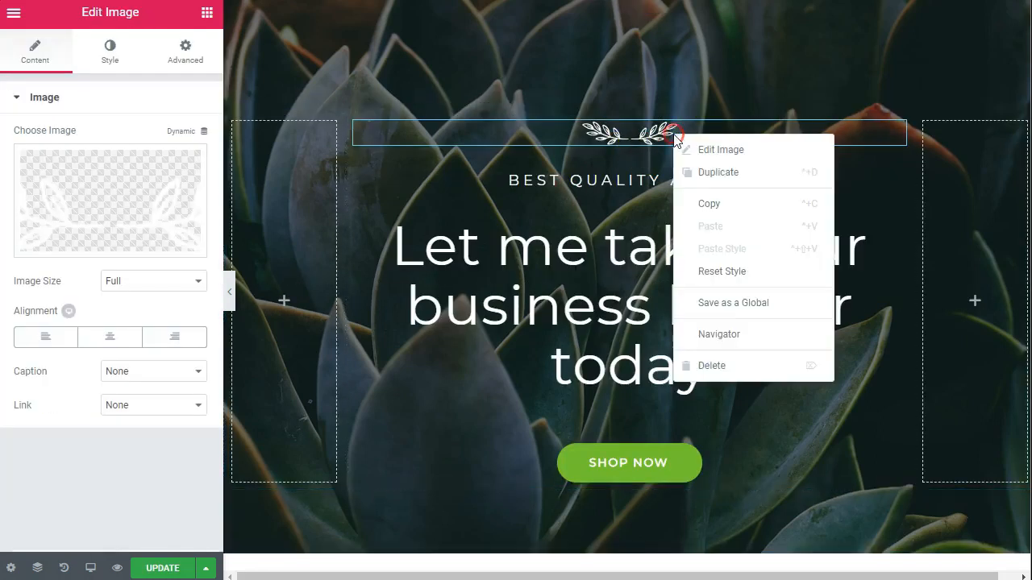
{"action": "left_click", "coordinate": [717, 364]}
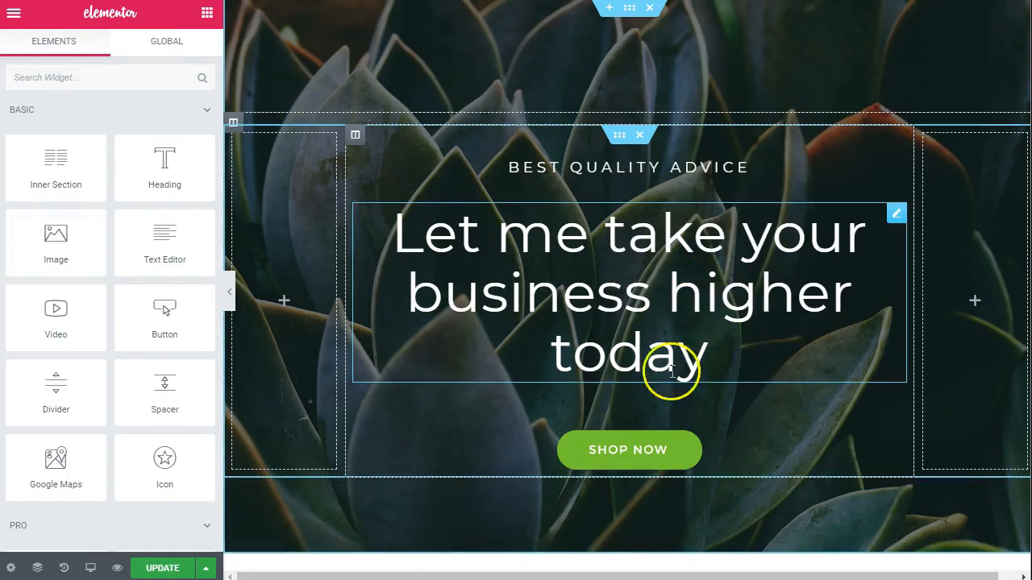
- Change the hero button's text to "Let's Meet" and update the page
{"action": "left_click", "coordinate": [650, 451]}
{"action": "triple_click", "coordinate": [127, 179]}
{"action": "type", "text": "Let's Meet"}
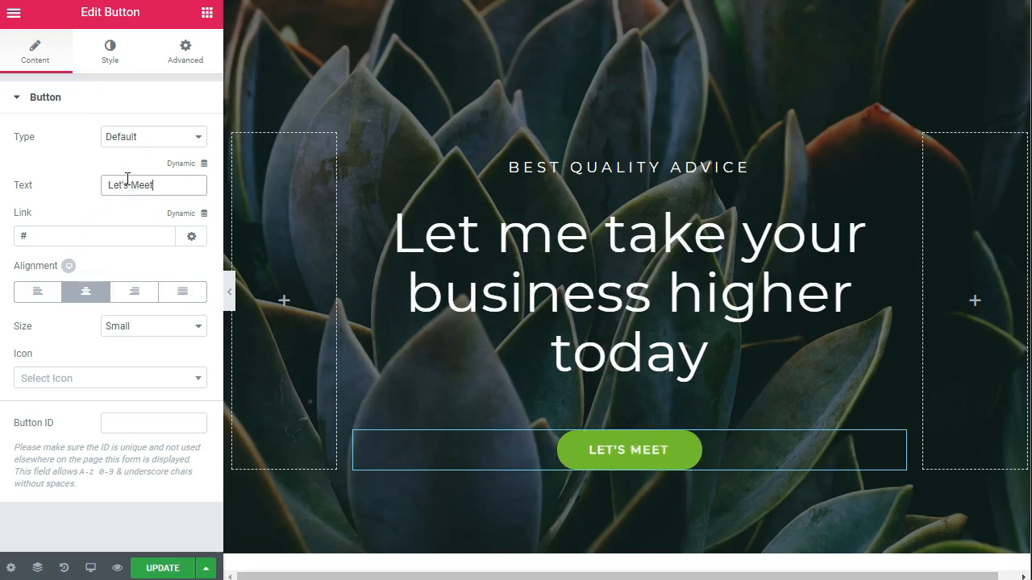
{"action": "left_click", "coordinate": [350, 447]}
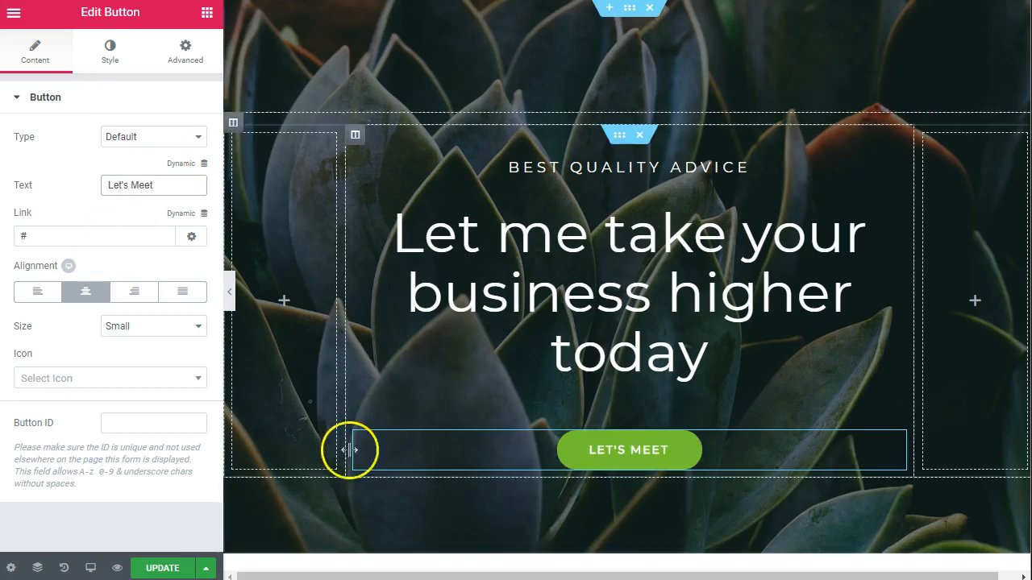
{"action": "left_click", "coordinate": [161, 569]}
{"action": "scroll", "coordinate": [668, 357], "scroll_direction": "down", "scroll_amount": 5}
{"action": "scroll", "coordinate": [736, 282], "scroll_direction": "up", "scroll_amount": 5}
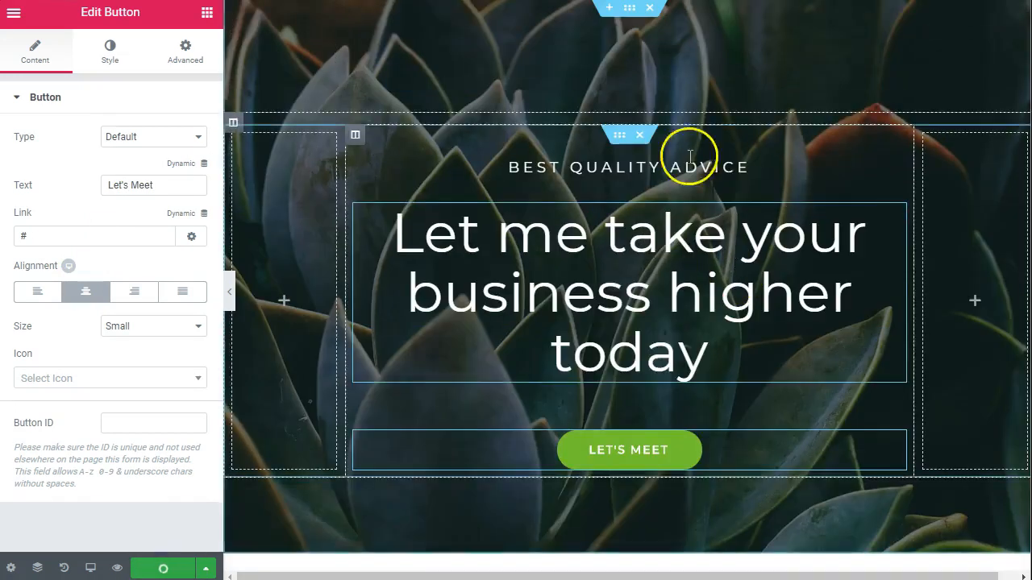
- Remove the plant background image from the hero section's style settings
{"action": "left_click", "coordinate": [629, 8]}
{"action": "left_click", "coordinate": [108, 50]}
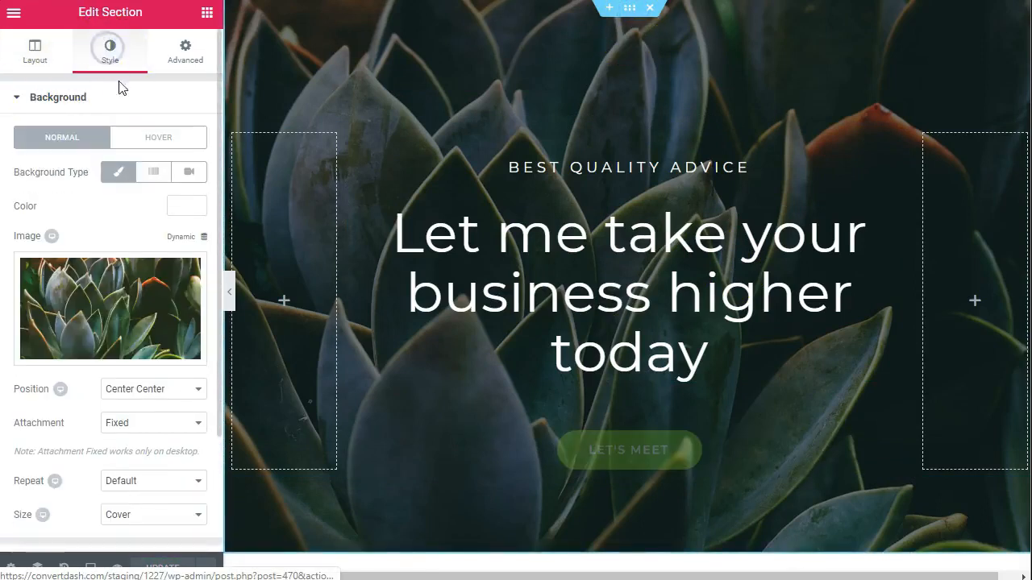
{"action": "left_click", "coordinate": [120, 356]}
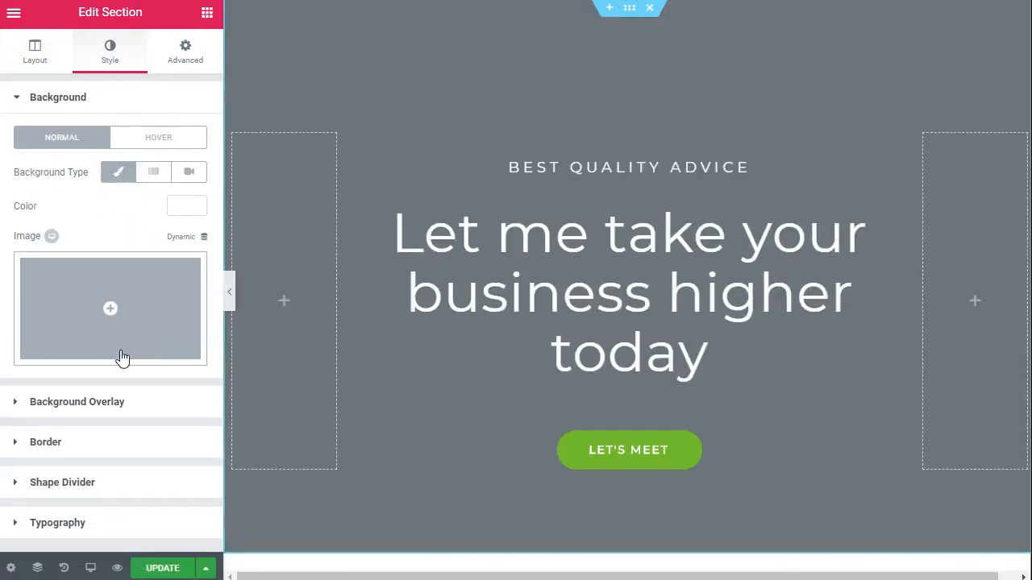
- Give the hero section a gradient background from light green #61ce70 to a darker green as second color, and update the page
{"action": "left_click", "coordinate": [152, 178]}
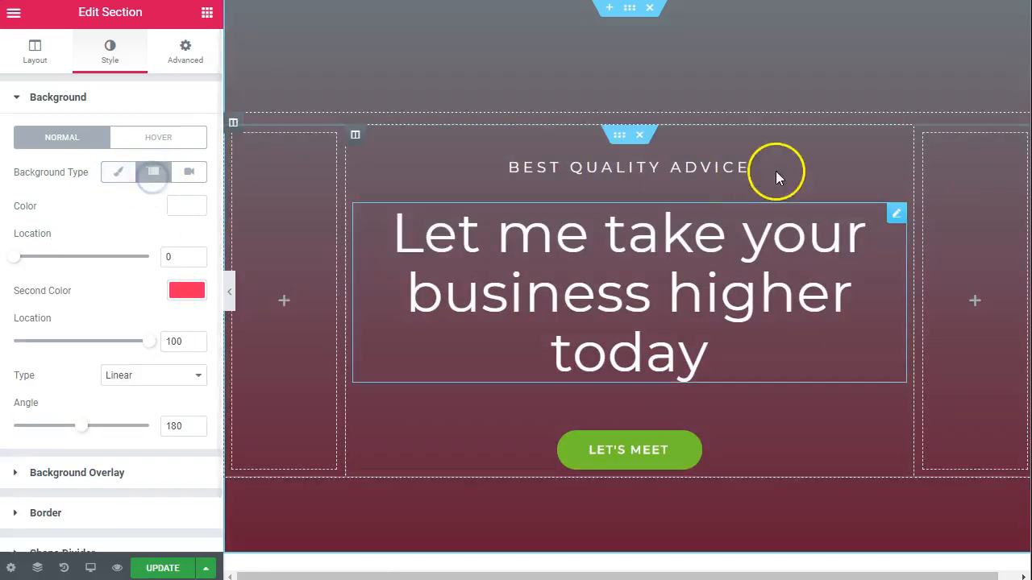
{"action": "left_click", "coordinate": [186, 292]}
{"action": "left_click", "coordinate": [114, 469]}
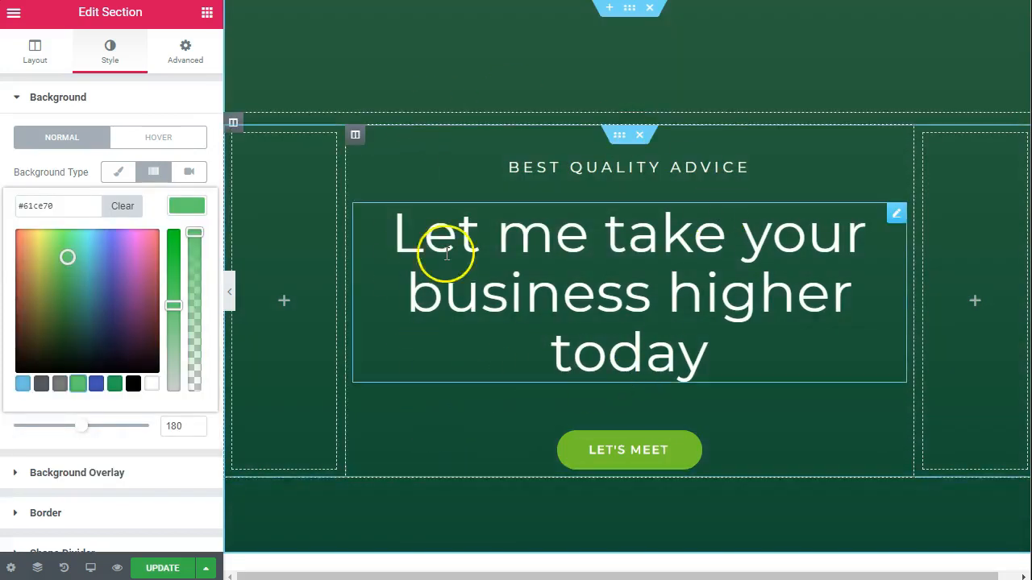
{"action": "scroll", "coordinate": [763, 157], "scroll_direction": "down", "scroll_amount": 3}
{"action": "scroll", "coordinate": [764, 266], "scroll_direction": "up", "scroll_amount": 3}
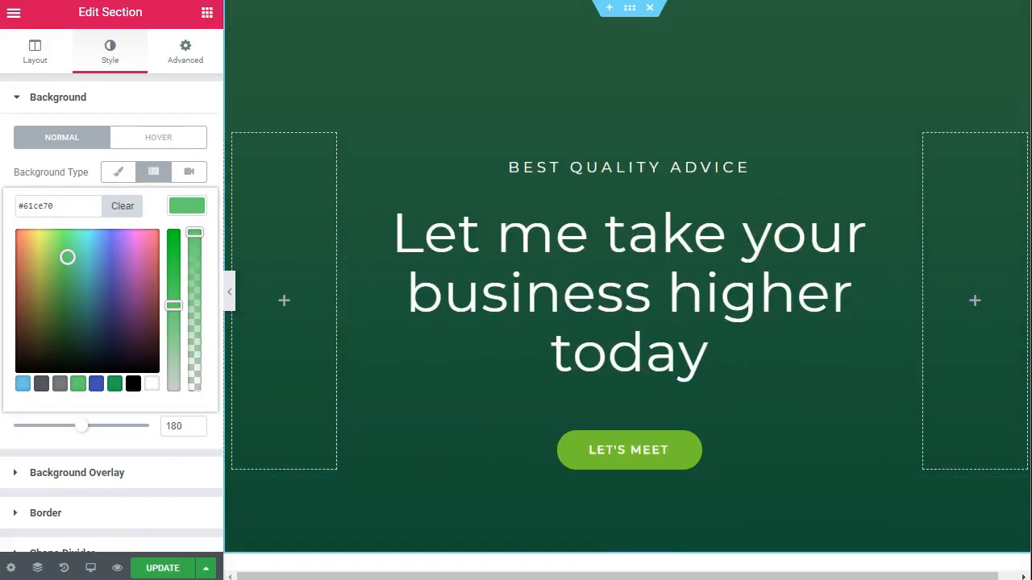
{"action": "left_click", "coordinate": [163, 569]}
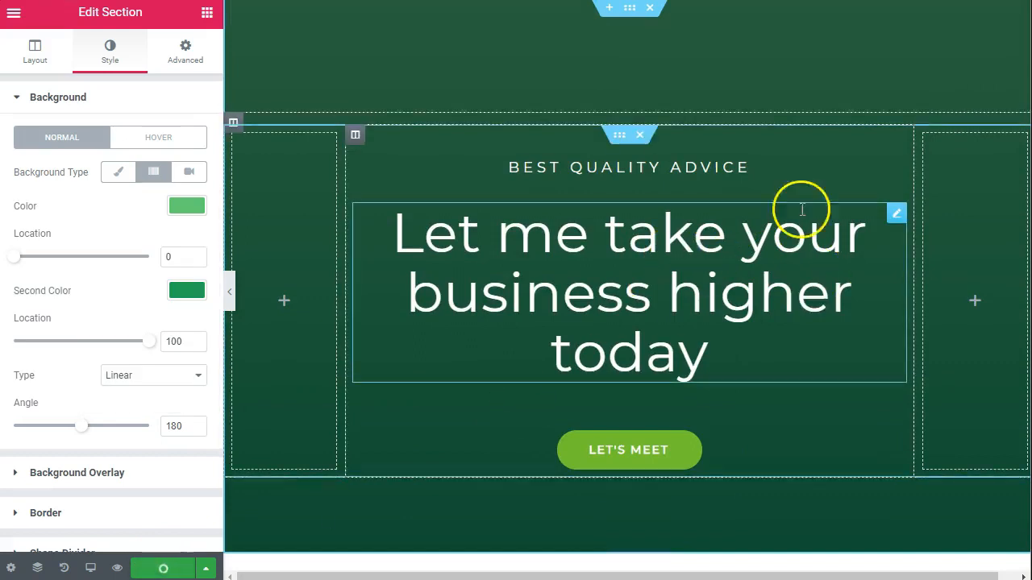
{"action": "scroll", "coordinate": [765, 86], "scroll_direction": "down", "scroll_amount": 6}
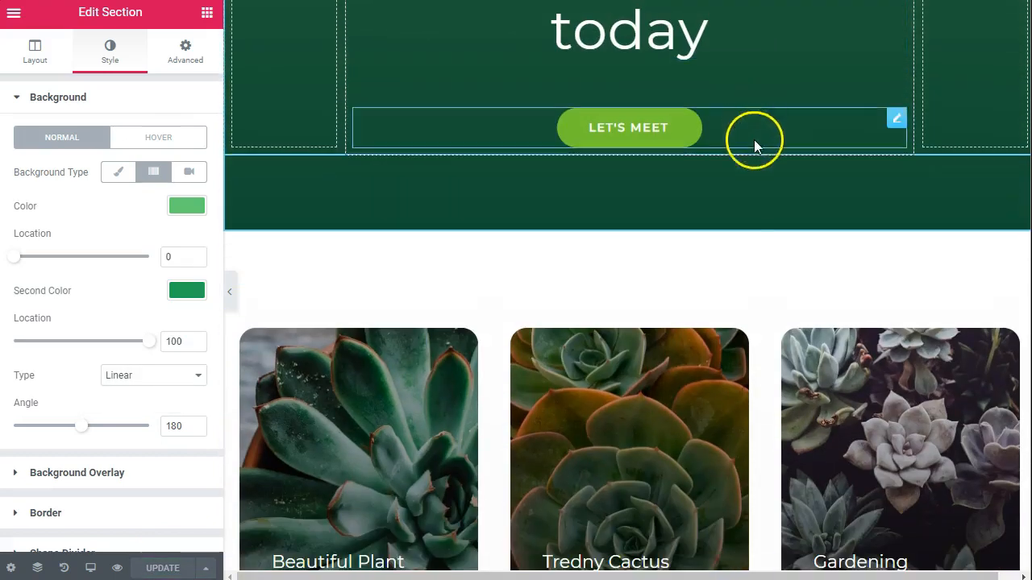
{"action": "scroll", "coordinate": [723, 222], "scroll_direction": "up", "scroll_amount": 6}
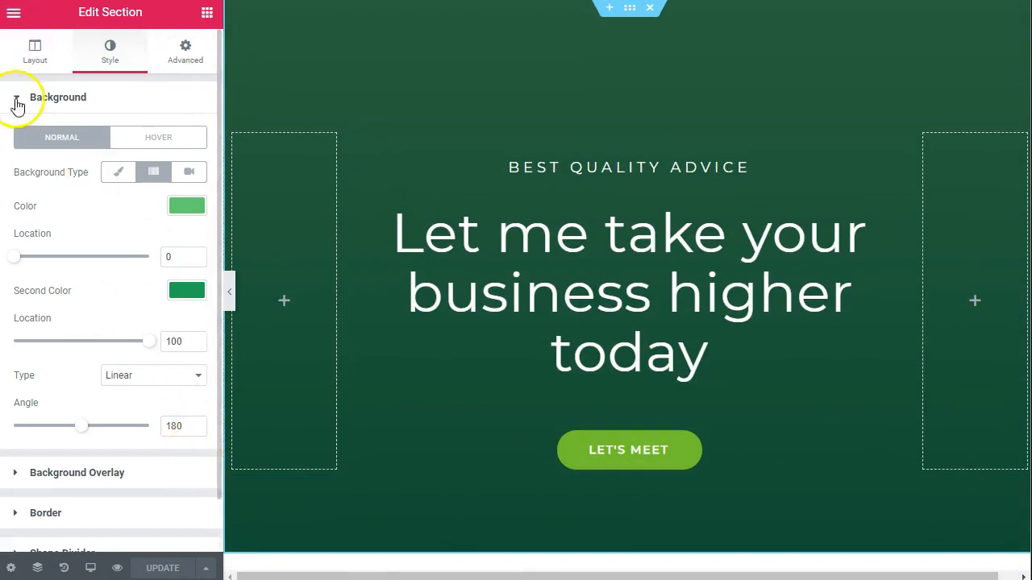
- View the edited home page on the staging site and check the staging path in its web address
{"action": "left_click", "coordinate": [10, 20]}
{"action": "left_click", "coordinate": [54, 397]}
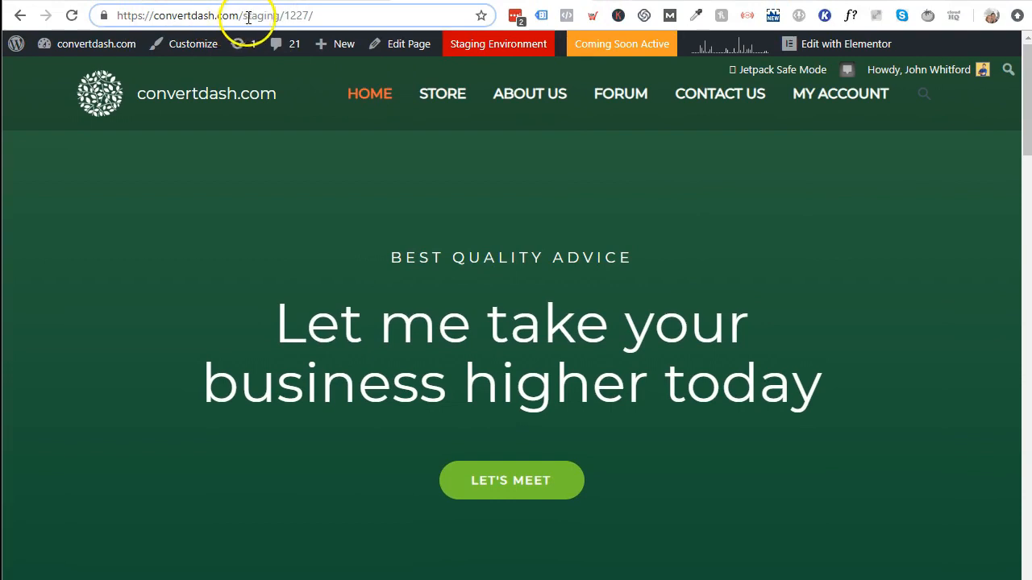
{"action": "double_click", "coordinate": [286, 17]}
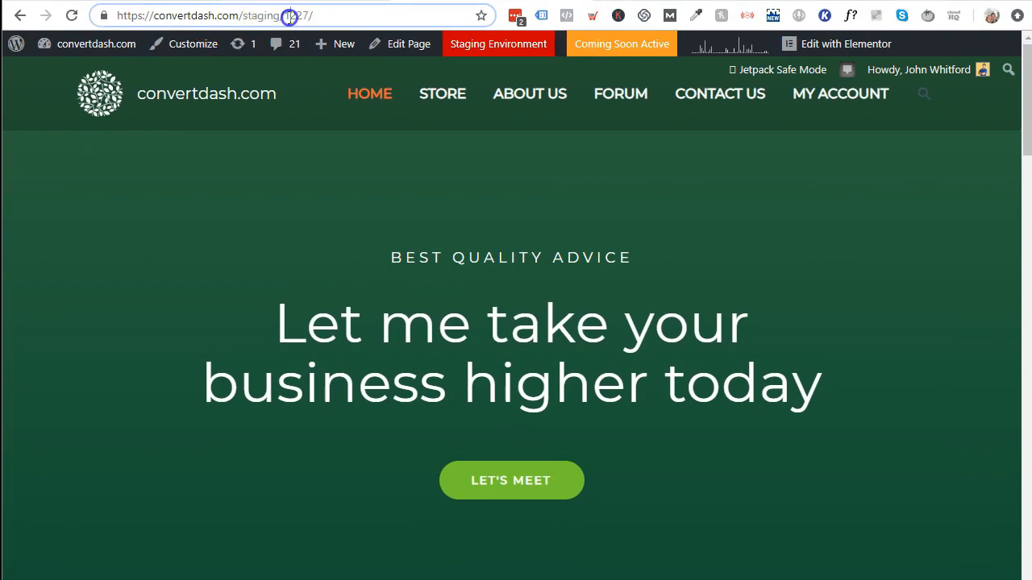
{"action": "left_click", "coordinate": [283, 17]}
{"action": "left_click_drag", "start_coordinate": [274, 17], "coordinate": [79, 18]}
{"action": "left_click", "coordinate": [244, 16]}
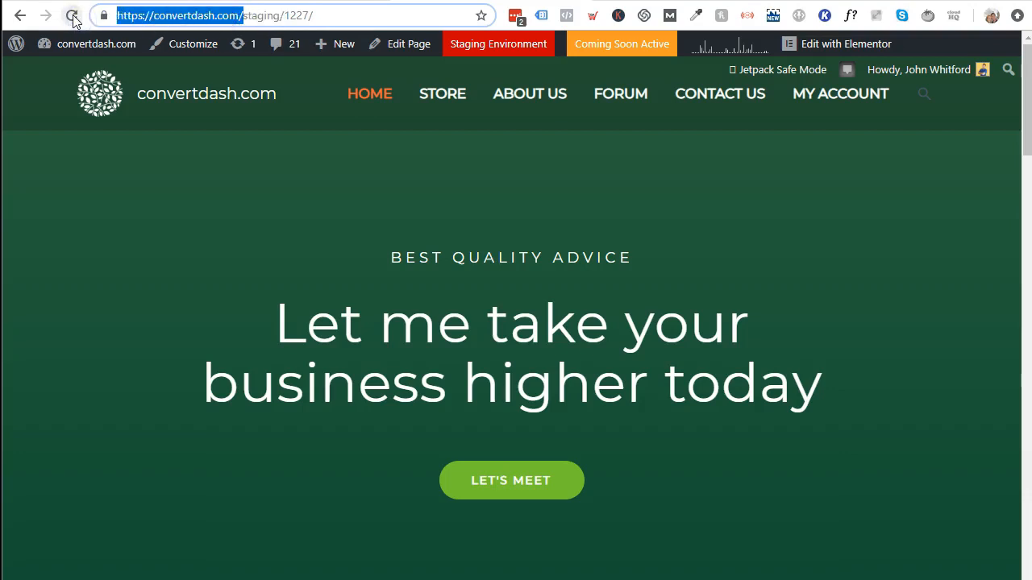
{"action": "key", "text": "ctrl+c"}
{"action": "key", "text": "ctrl+t"}
{"action": "key", "text": "ctrl+v"}
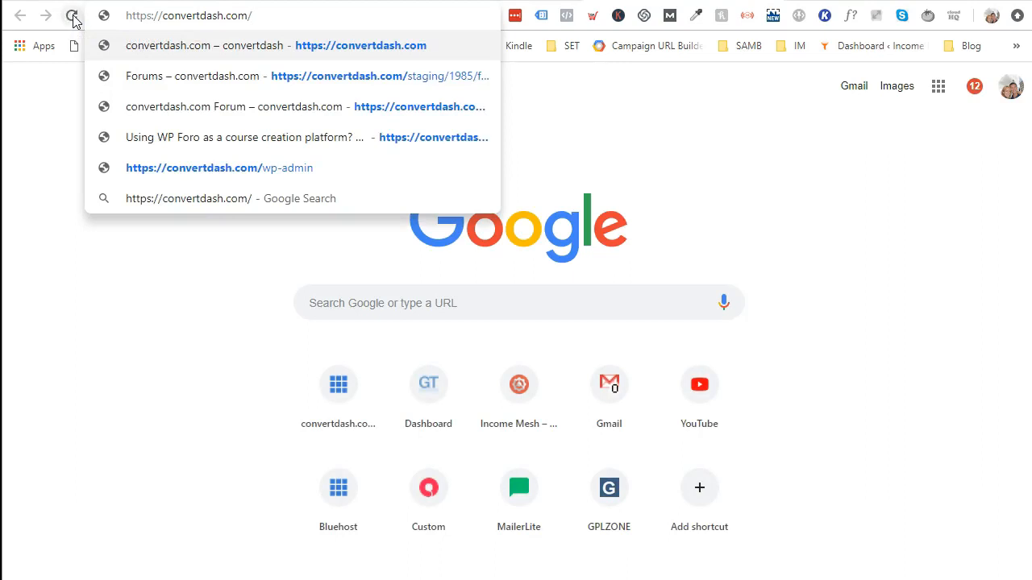
{"action": "key", "text": "Return"}
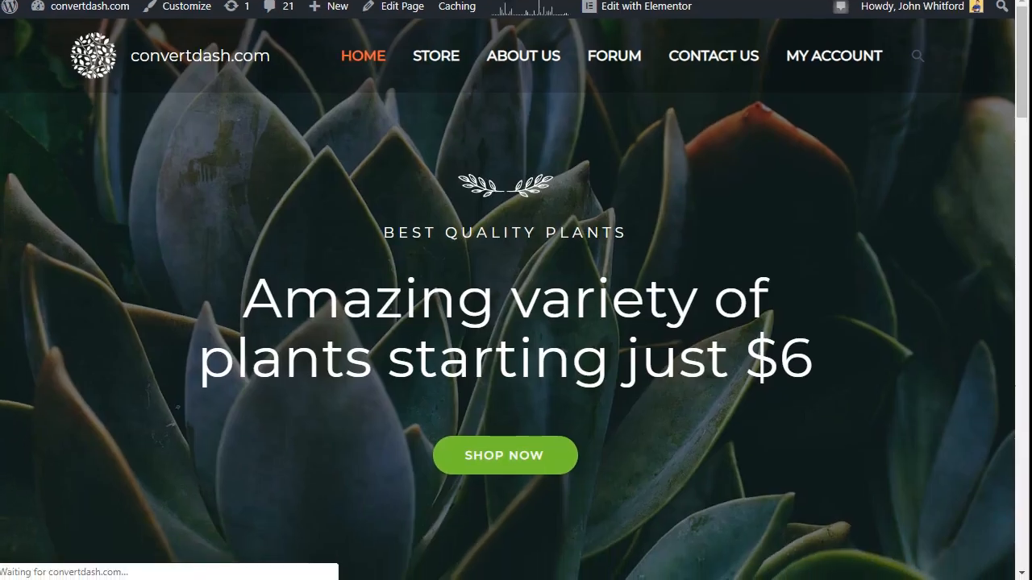
{"action": "scroll", "coordinate": [631, 346], "scroll_direction": "down", "scroll_amount": 2}
{"action": "scroll", "coordinate": [810, 350], "scroll_direction": "up", "scroll_amount": 2}
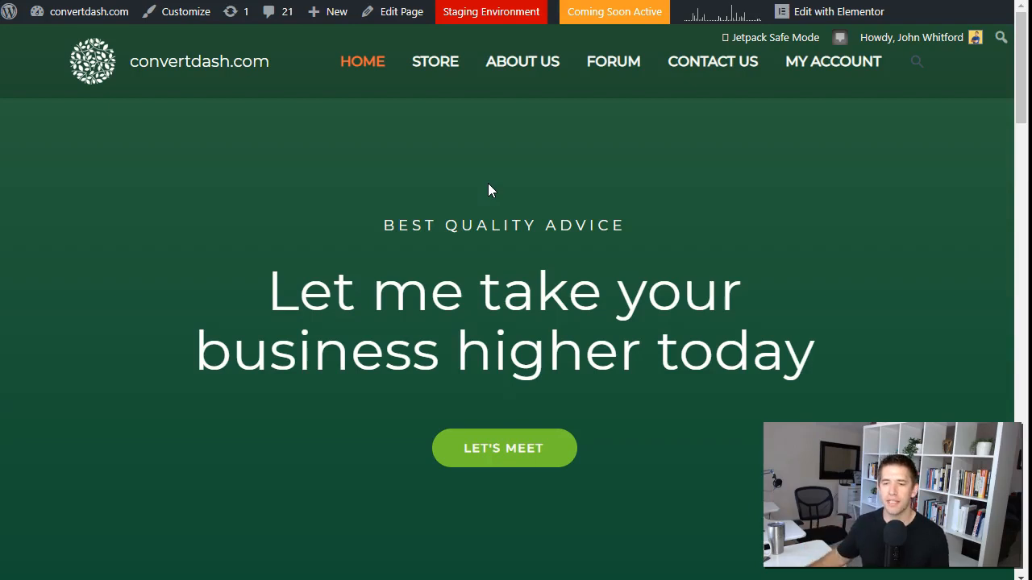
- Open the staging environment page and review the options for deploying files only, files and database, or database only
{"action": "left_click", "coordinate": [495, 18]}
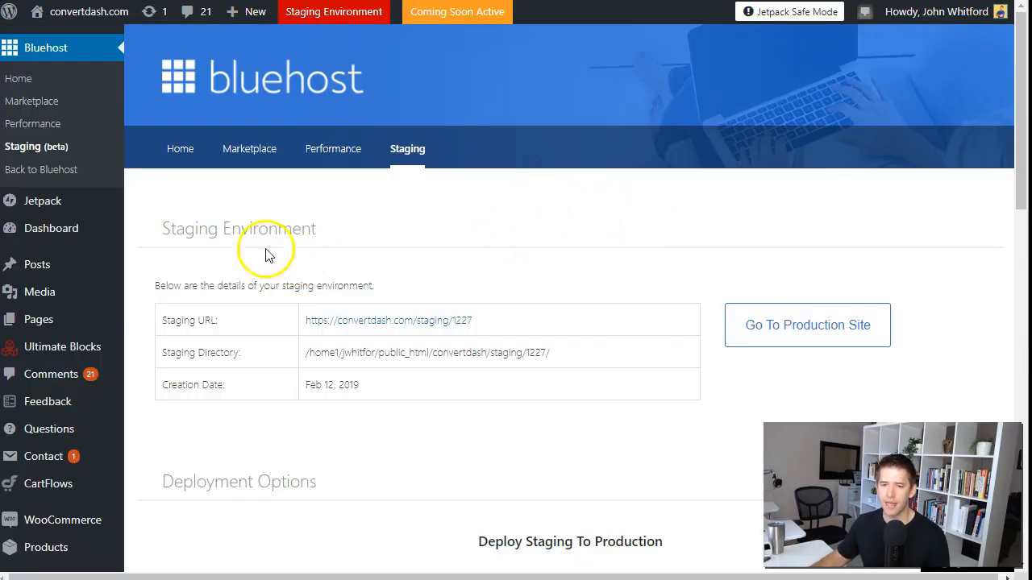
{"action": "scroll", "coordinate": [576, 234], "scroll_direction": "down", "scroll_amount": 2}
{"action": "scroll", "coordinate": [576, 234], "scroll_direction": "down", "scroll_amount": 3}
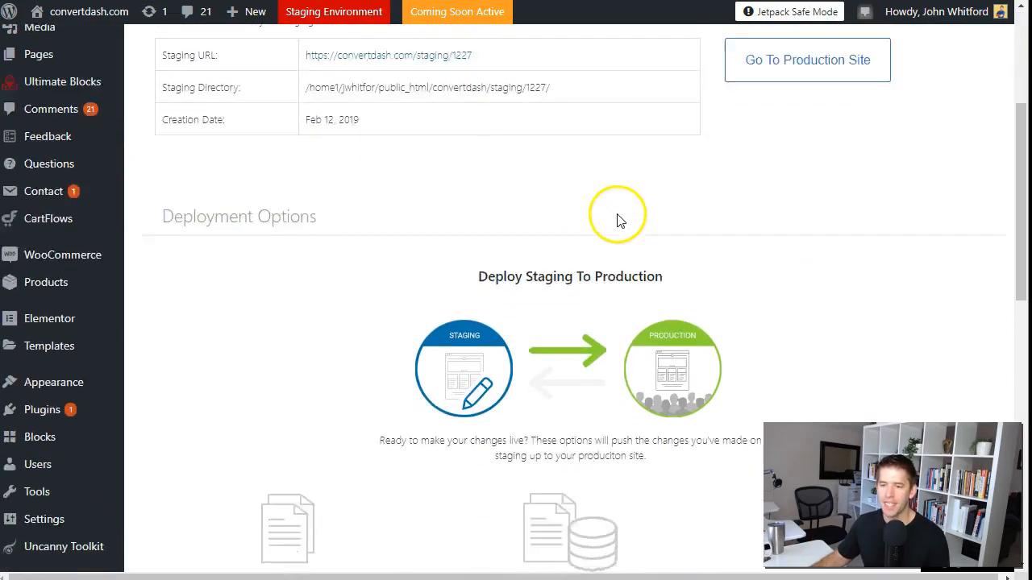
{"action": "scroll", "coordinate": [410, 108], "scroll_direction": "down", "scroll_amount": 1}
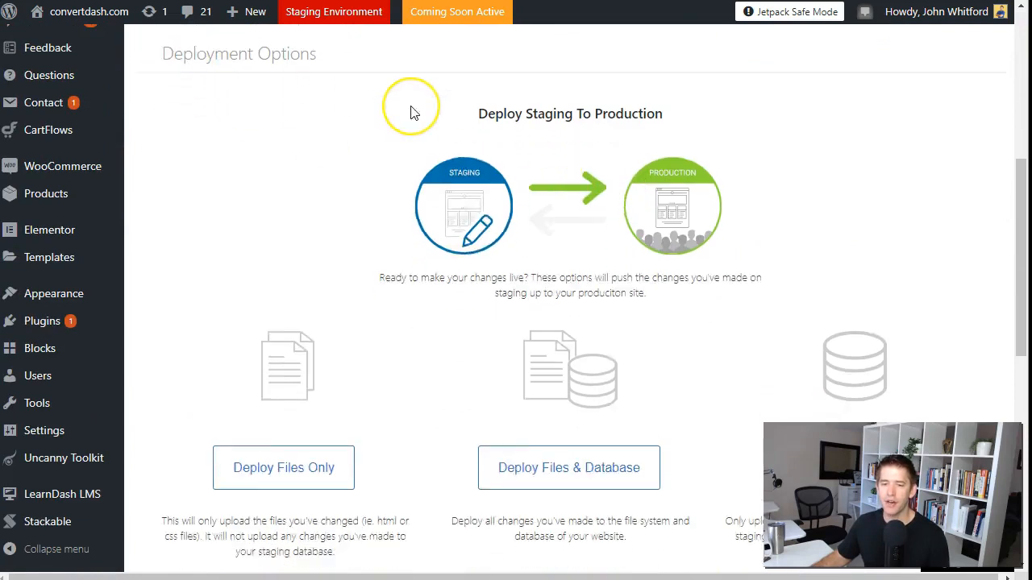
{"action": "scroll", "coordinate": [276, 117], "scroll_direction": "up", "scroll_amount": 1}
{"action": "scroll", "coordinate": [435, 117], "scroll_direction": "down", "scroll_amount": 1}
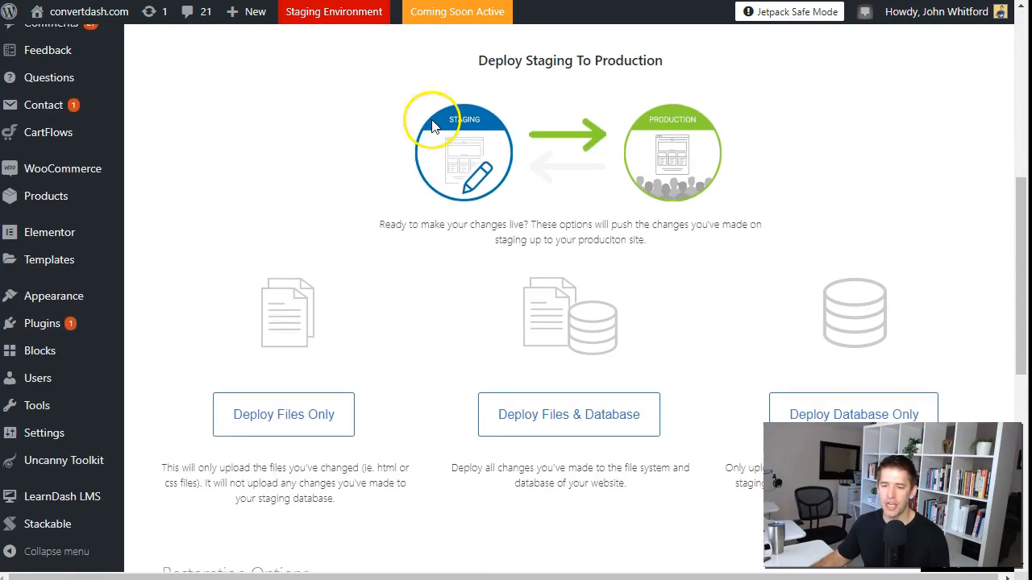
{"action": "scroll", "coordinate": [629, 359], "scroll_direction": "down", "scroll_amount": 1}
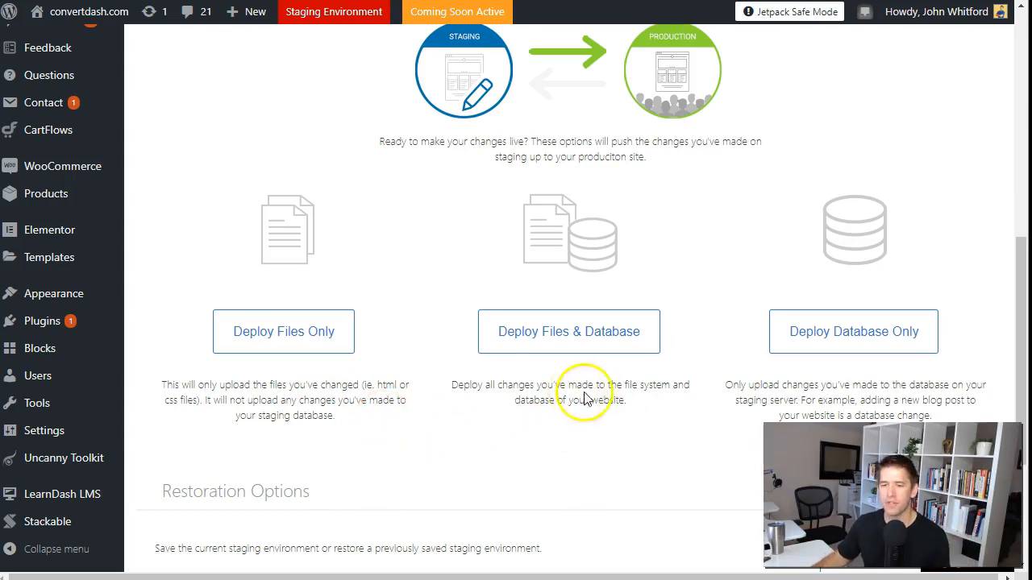
{"action": "scroll", "coordinate": [689, 421], "scroll_direction": "down", "scroll_amount": 1}
{"action": "scroll", "coordinate": [688, 419], "scroll_direction": "up", "scroll_amount": 1}
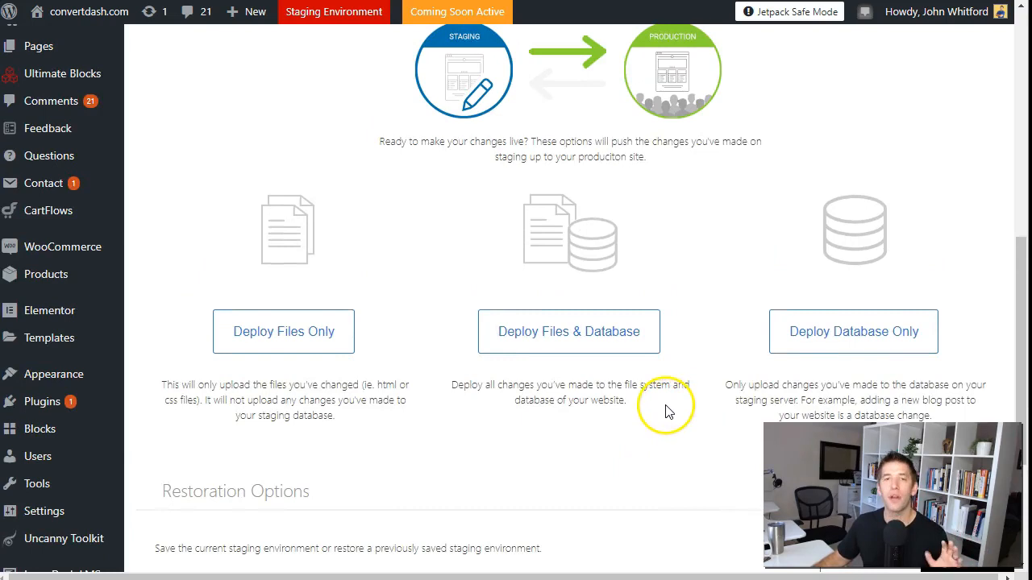
{"action": "left_click", "coordinate": [574, 345]}
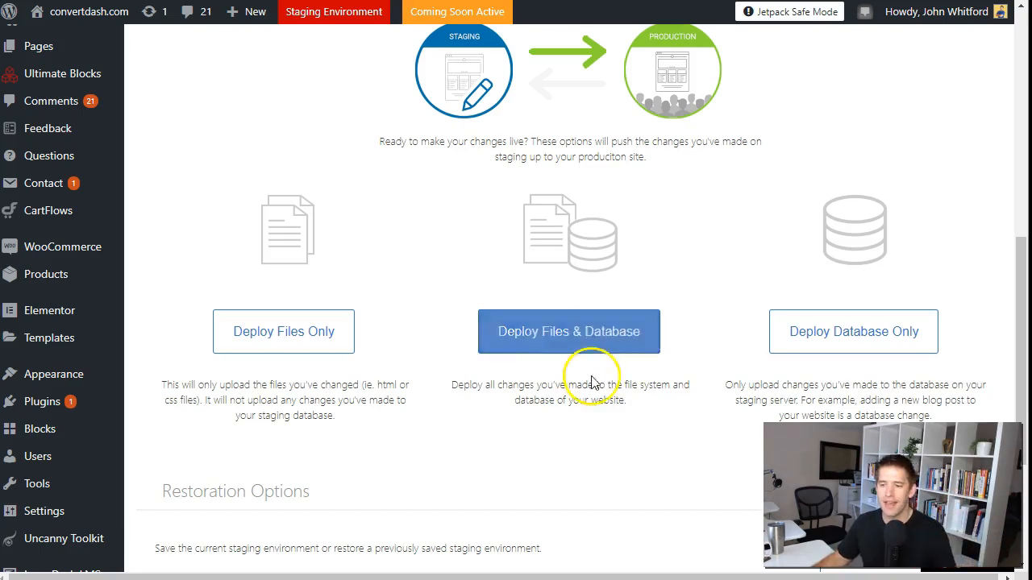
{"action": "left_click", "coordinate": [860, 352]}
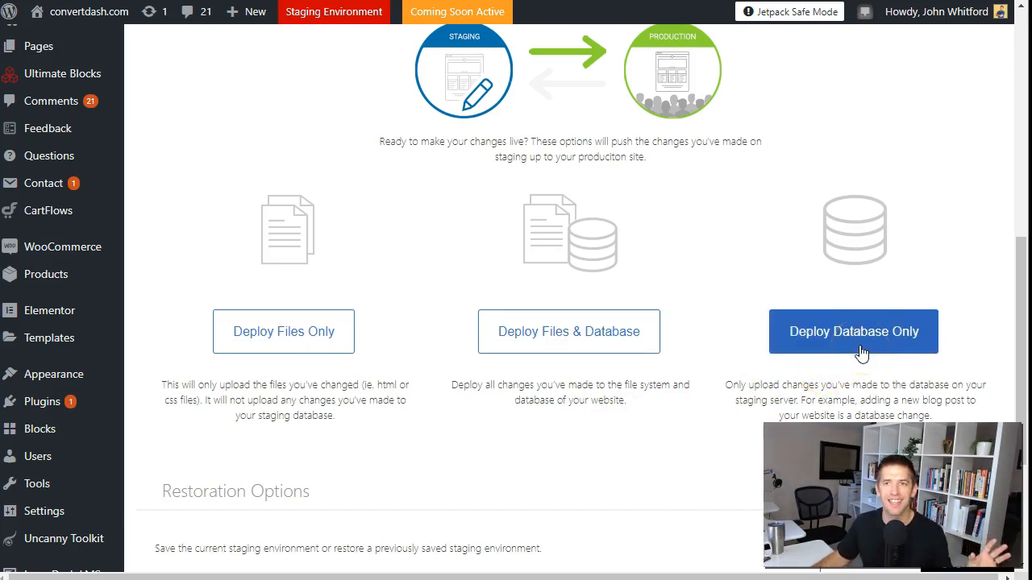
{"action": "left_click", "coordinate": [861, 353]}
{"action": "scroll", "coordinate": [679, 396], "scroll_direction": "down", "scroll_amount": 1}
{"action": "scroll", "coordinate": [680, 400], "scroll_direction": "up", "scroll_amount": 1}
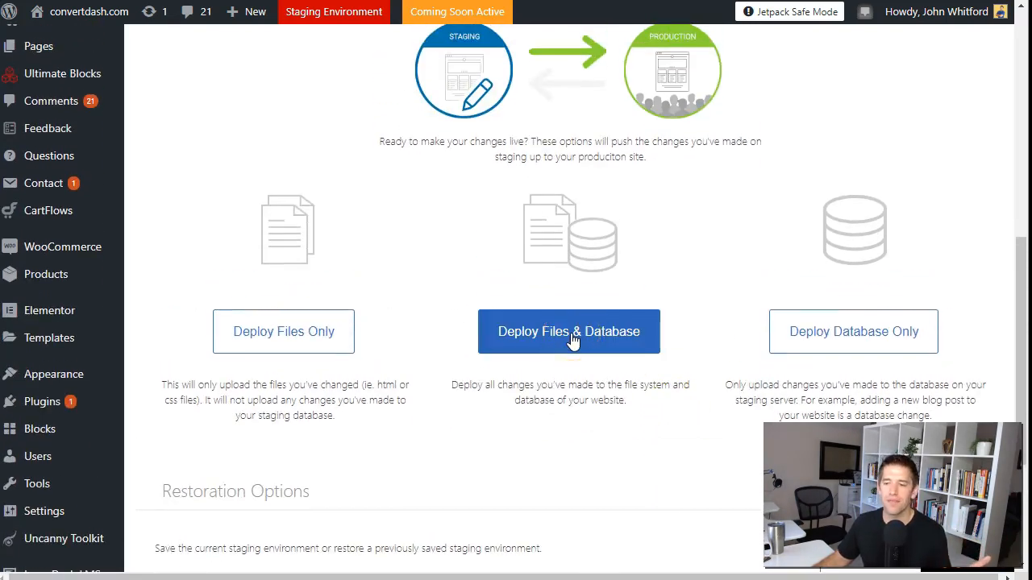
{"action": "left_click", "coordinate": [594, 421]}
- Deploy both the staging files and the database to production and confirm the deployment
{"action": "scroll", "coordinate": [601, 435], "scroll_direction": "up", "scroll_amount": 1}
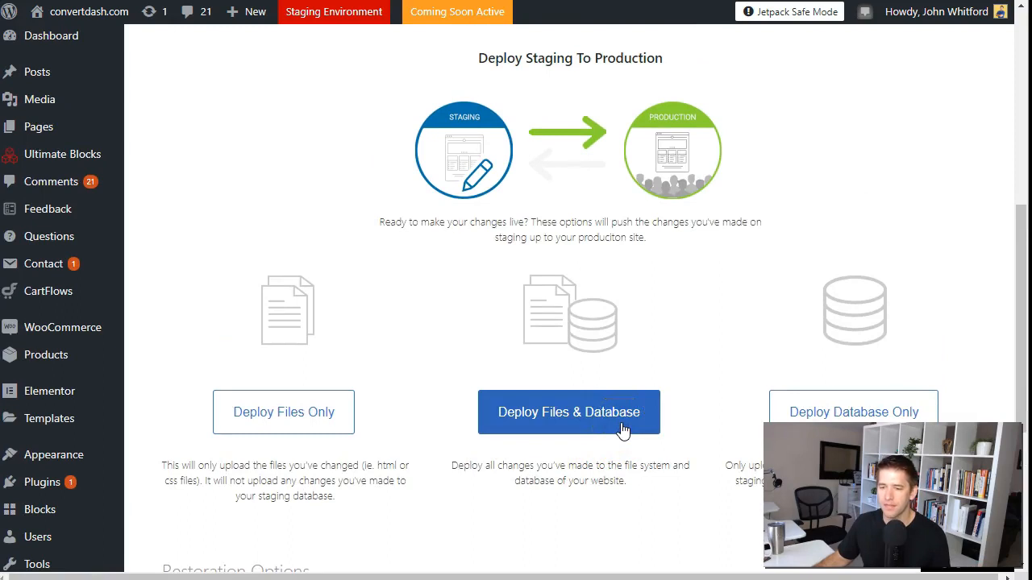
{"action": "left_click", "coordinate": [622, 429]}
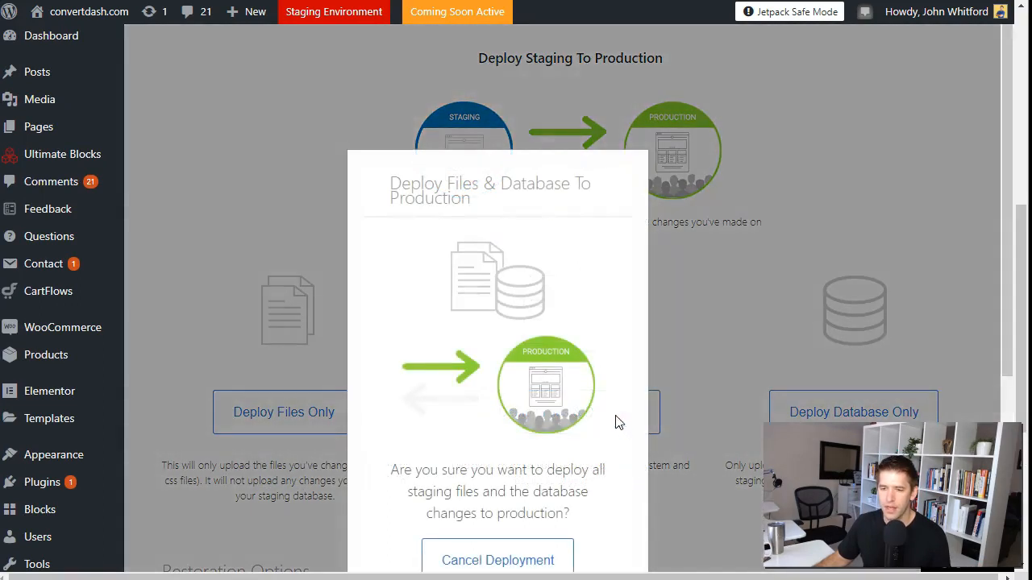
{"action": "scroll", "coordinate": [592, 387], "scroll_direction": "down", "scroll_amount": 2}
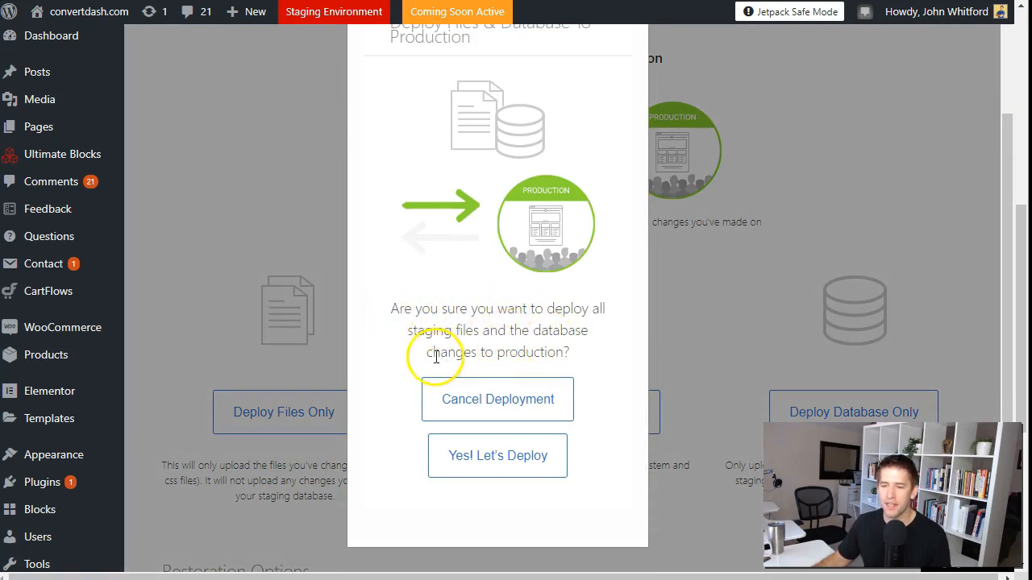
{"action": "left_click", "coordinate": [516, 470]}
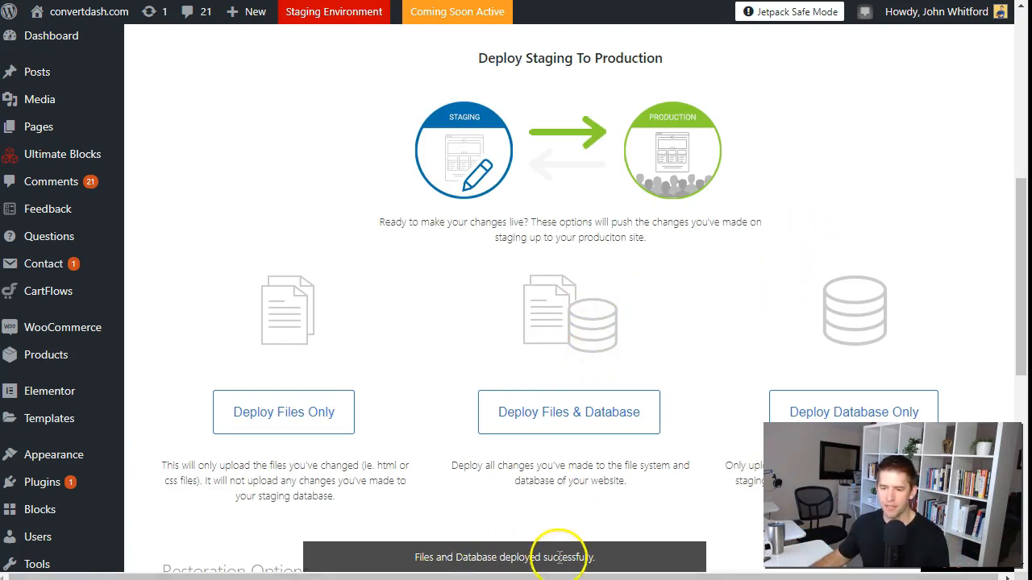
- Go to the production site and visit its home page to check the deployed hero section
{"action": "scroll", "coordinate": [732, 271], "scroll_direction": "up", "scroll_amount": 5}
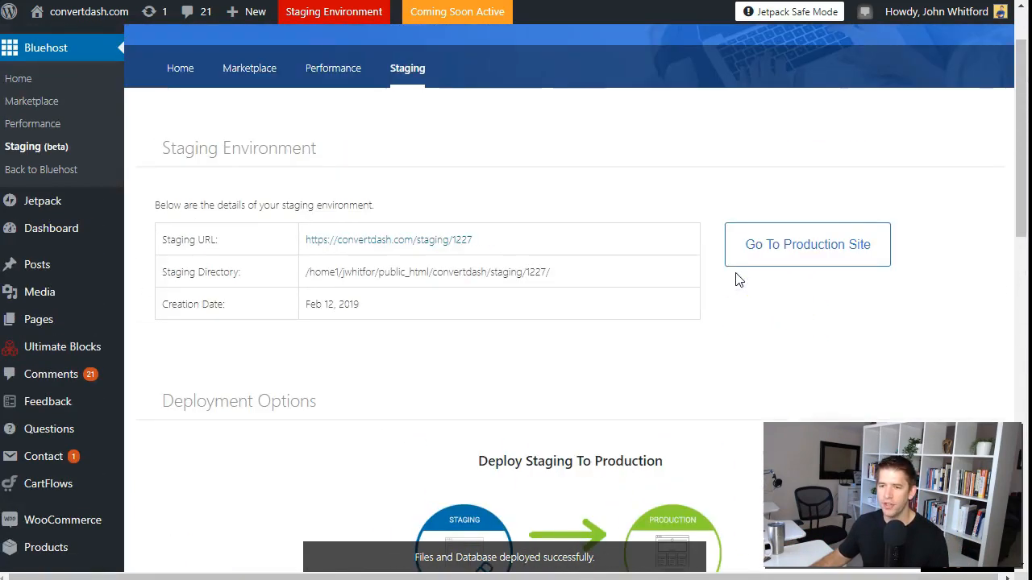
{"action": "left_click", "coordinate": [814, 263]}
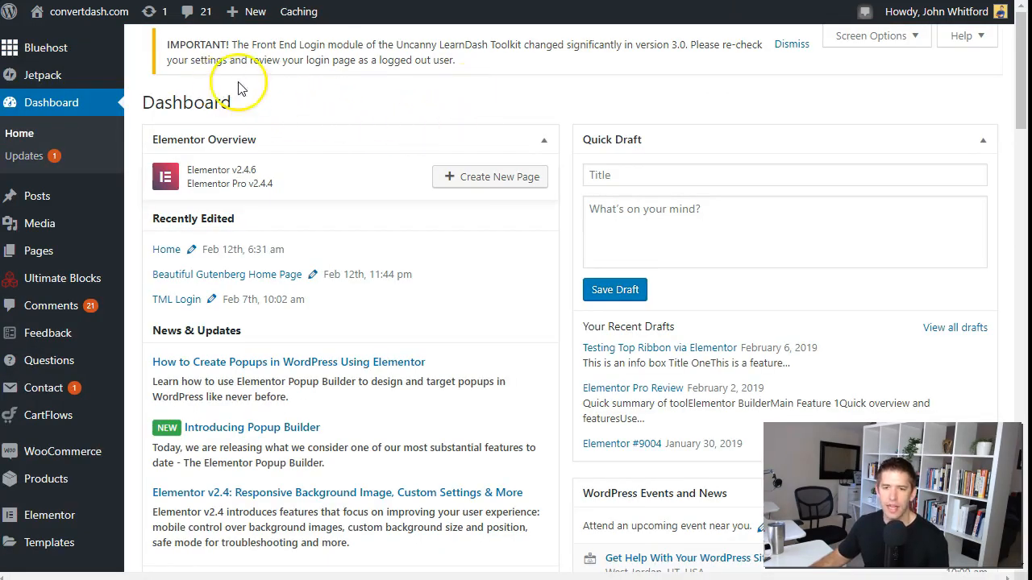
{"action": "mouse_move", "coordinate": [100, 16]}
{"action": "left_click", "coordinate": [62, 42]}
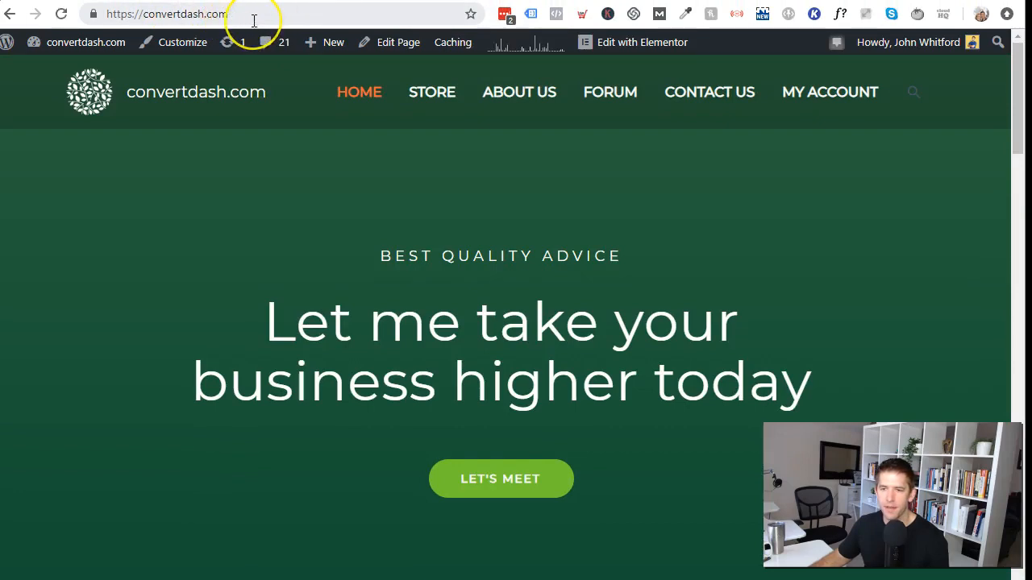
{"action": "scroll", "coordinate": [564, 248], "scroll_direction": "down", "scroll_amount": 1}
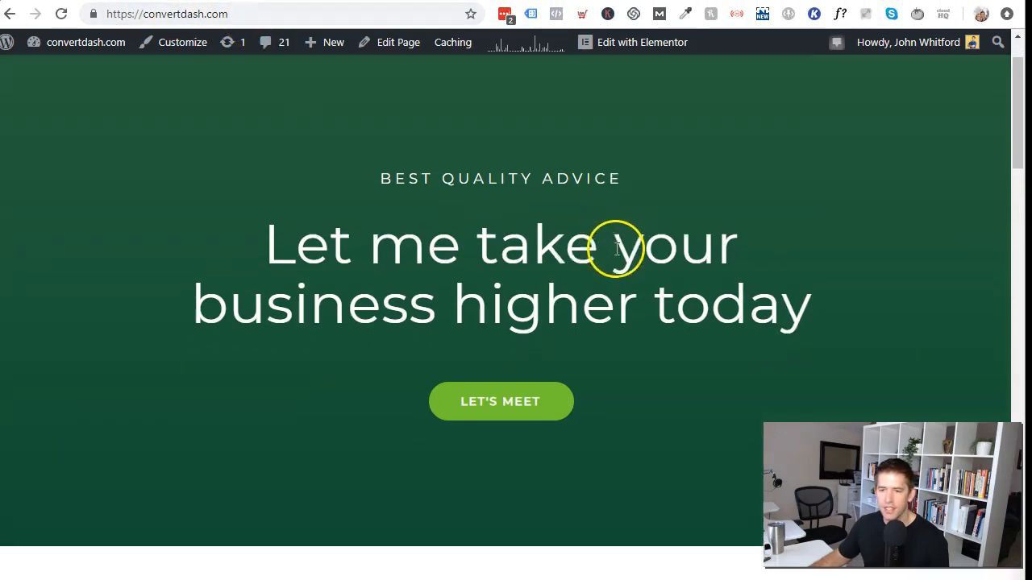